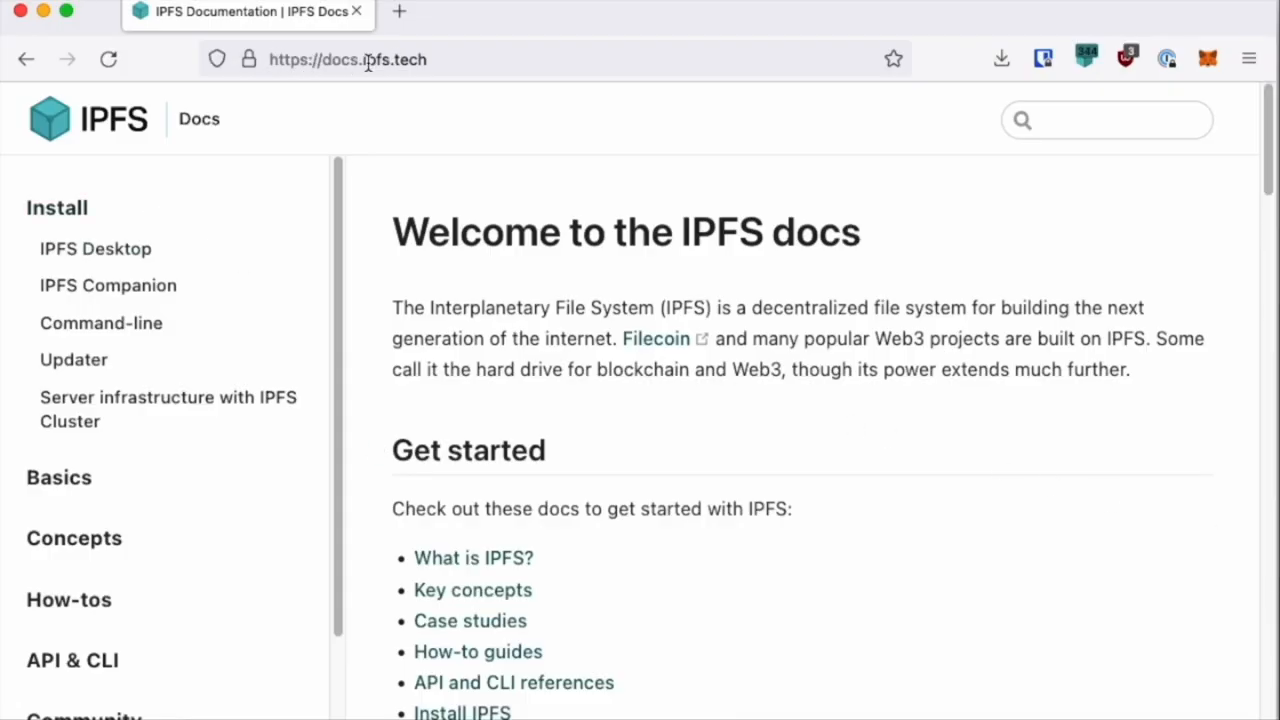
Step: Navigate the IPFS docs to the IPFS Desktop installation page under Install
click(425, 59)
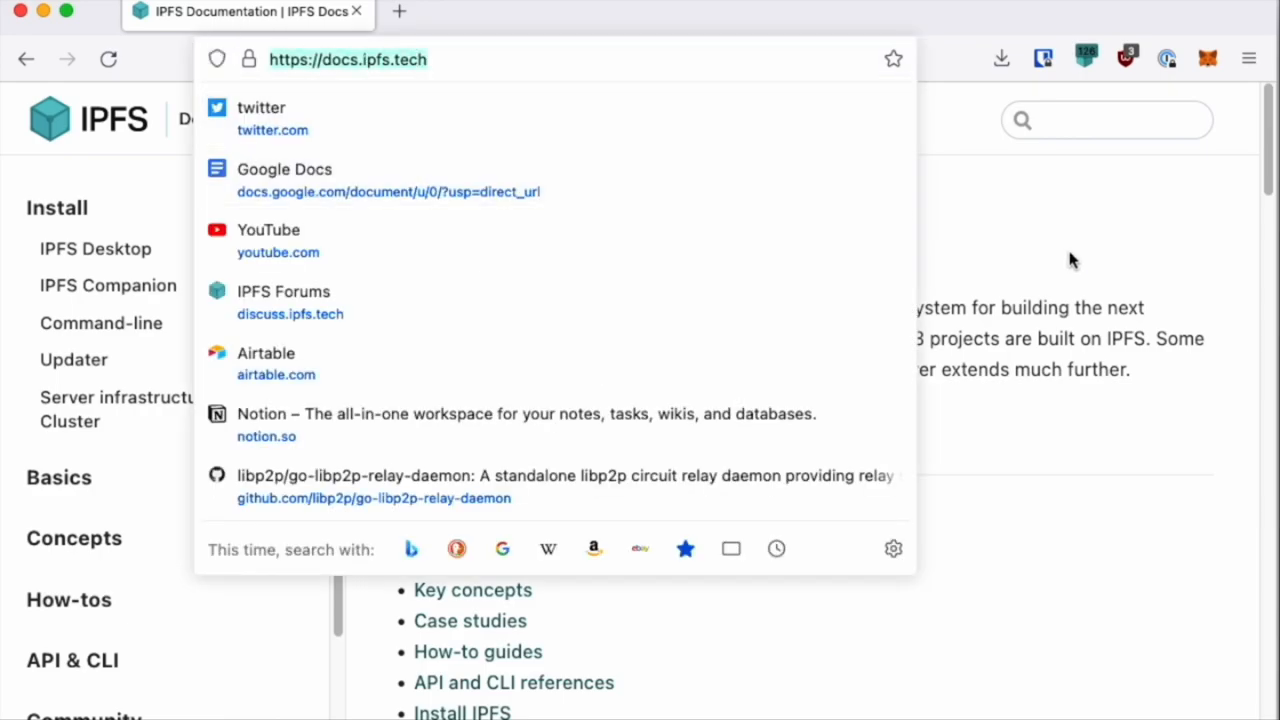
click(1055, 300)
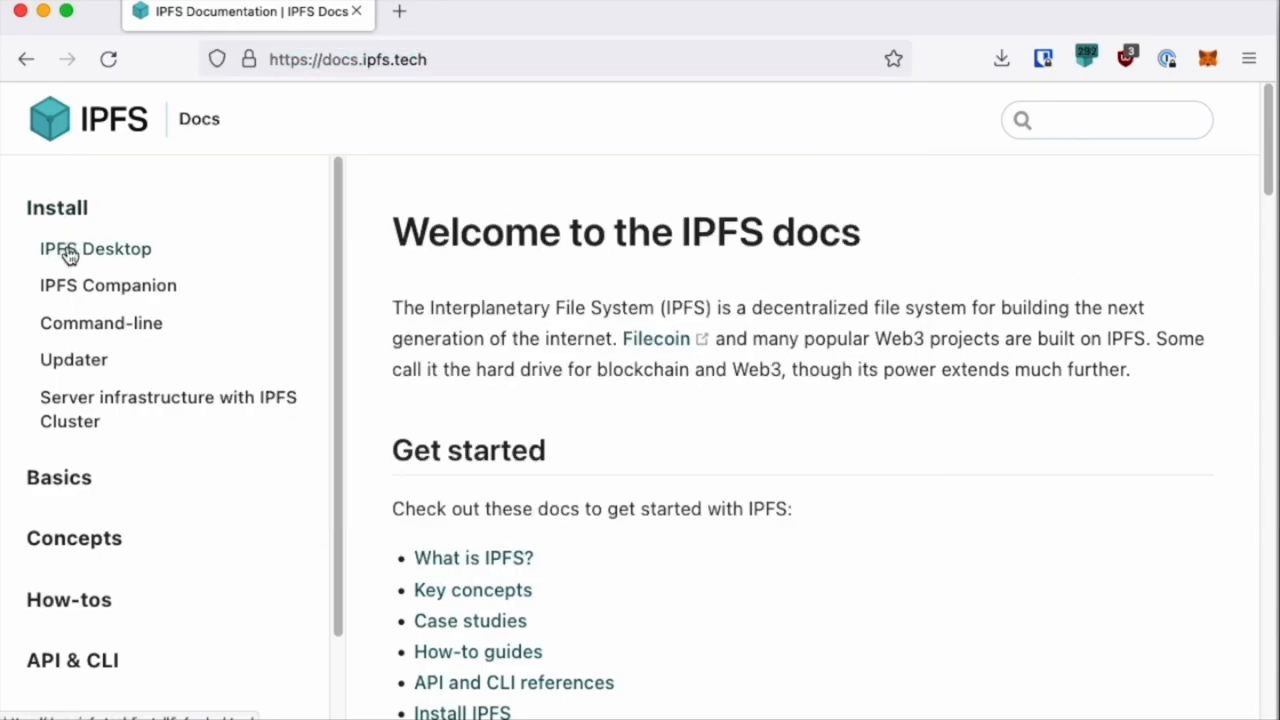
click(95, 249)
scroll(575, 318, down, 5)
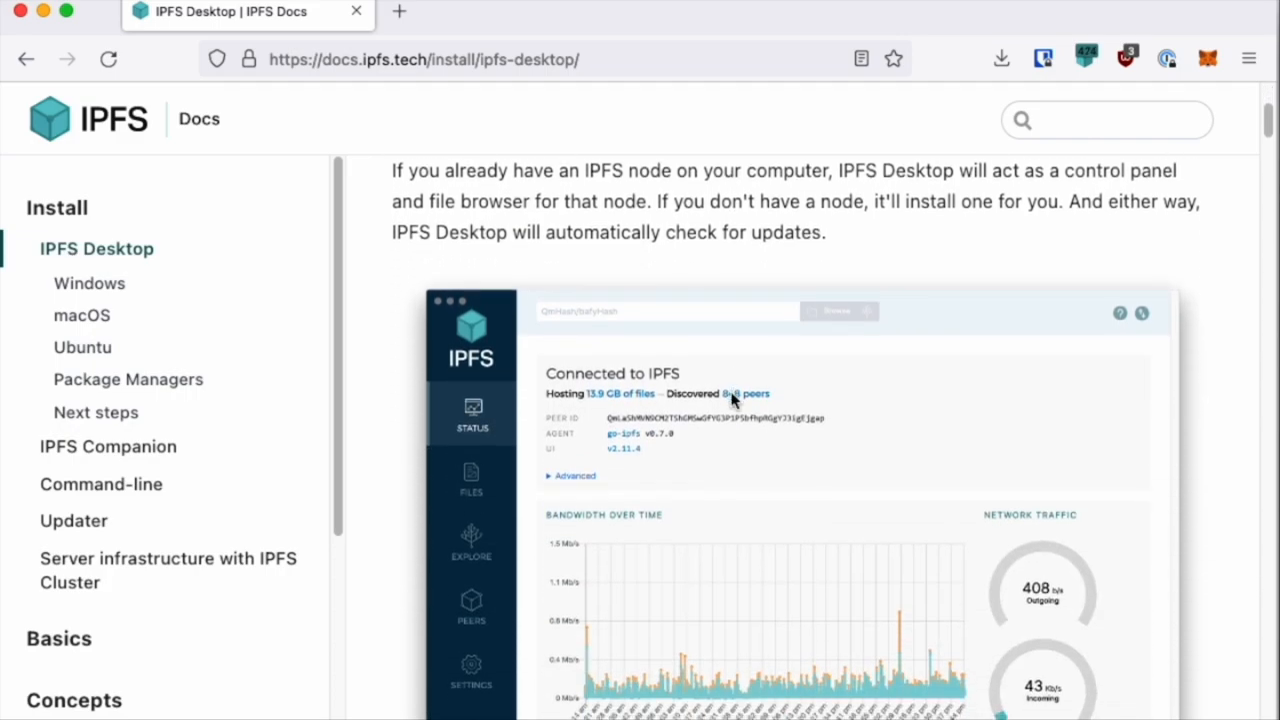
scroll(732, 400, down, 5)
scroll(732, 400, down, 3)
scroll(732, 400, down, 4)
scroll(732, 400, down, 6)
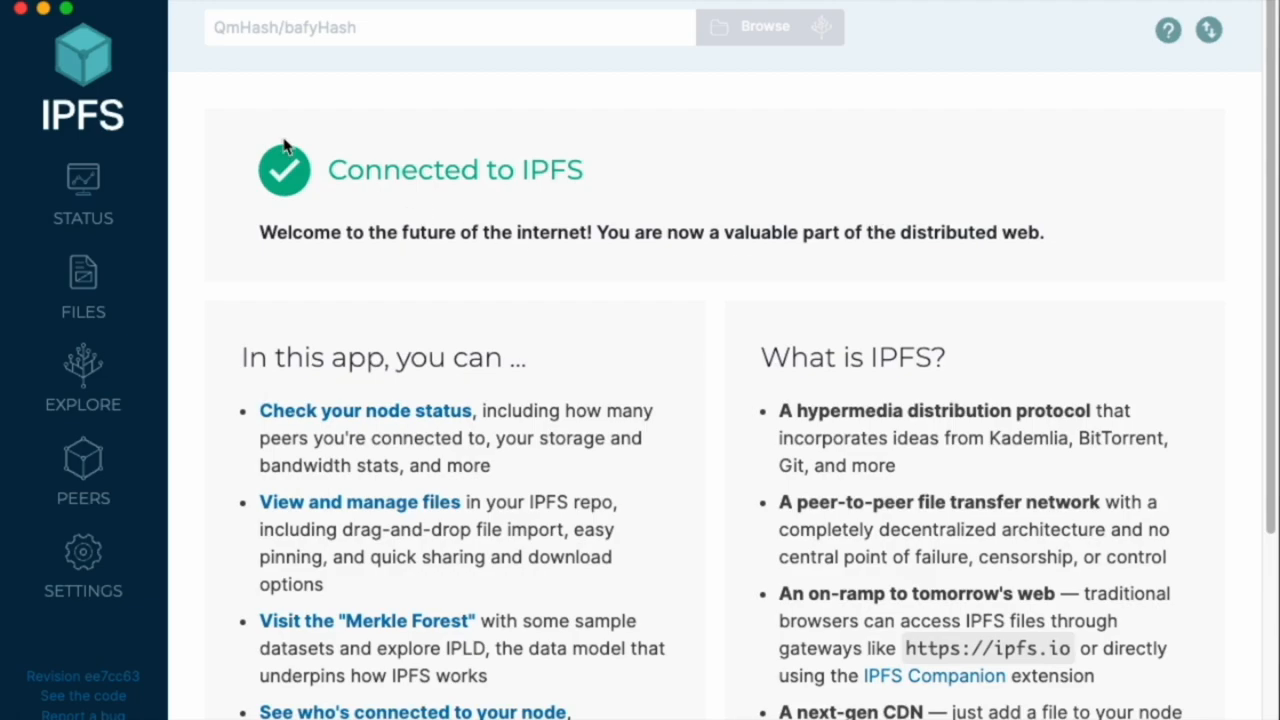
Step: Show the node Status details and highlight the ee7cc63 UI revision hash
click(82, 186)
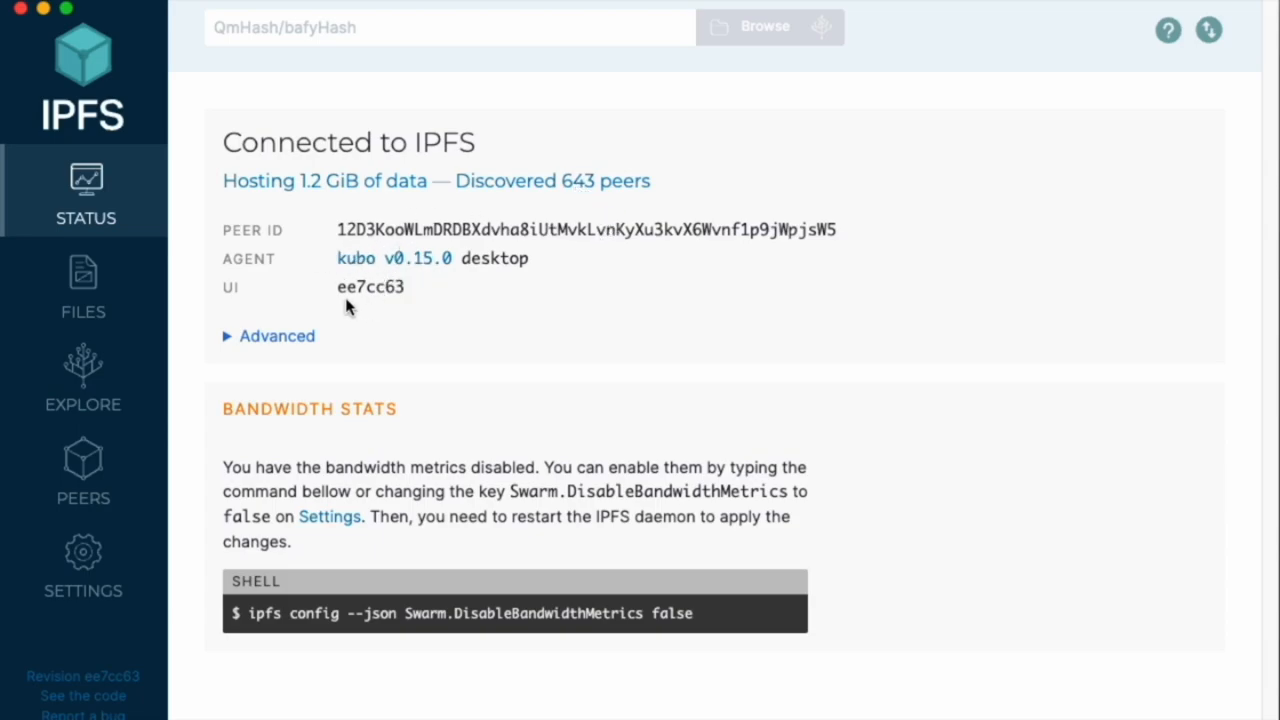
drag(338, 287, 408, 290)
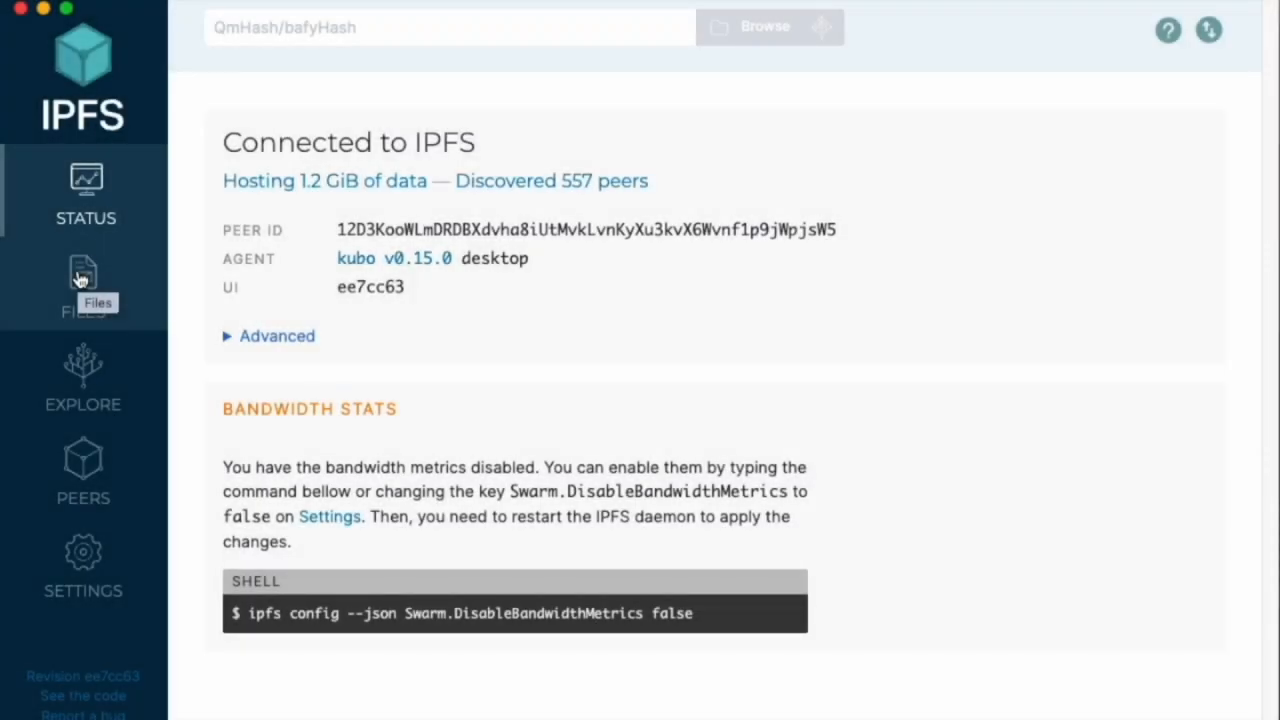
Step: Go to the Files page and start an Import from an IPFS path
click(80, 280)
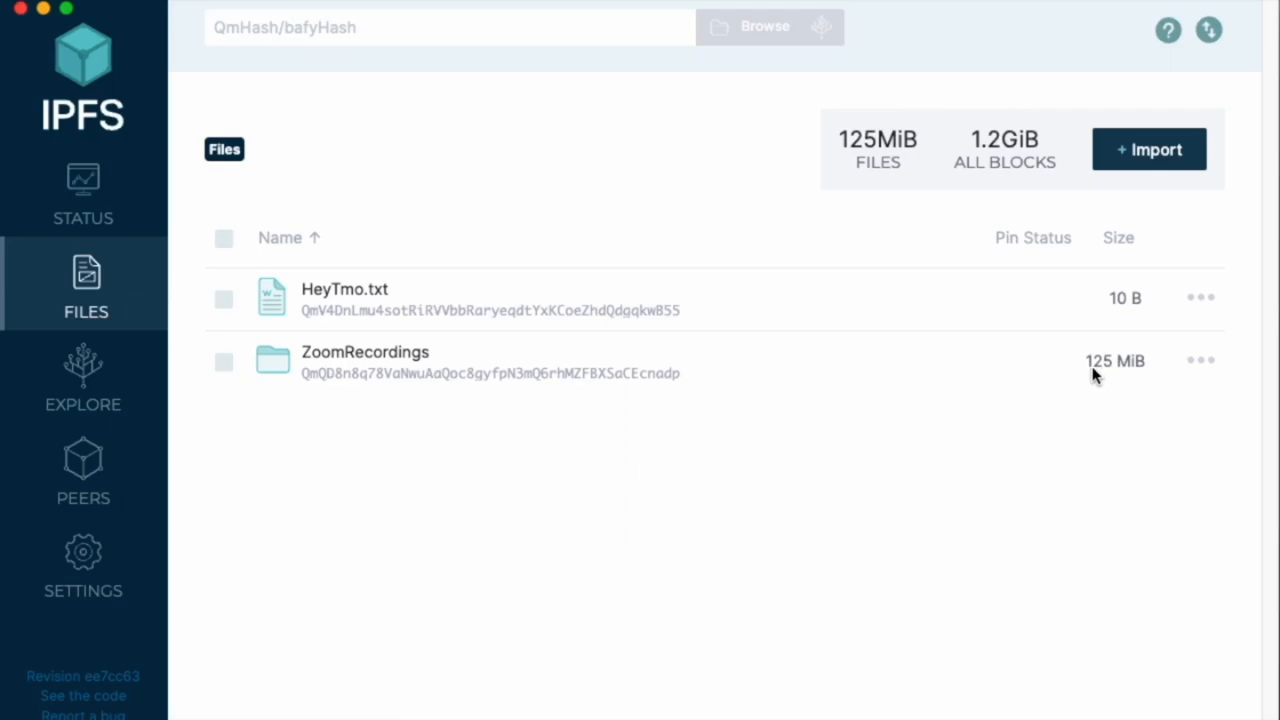
click(1140, 150)
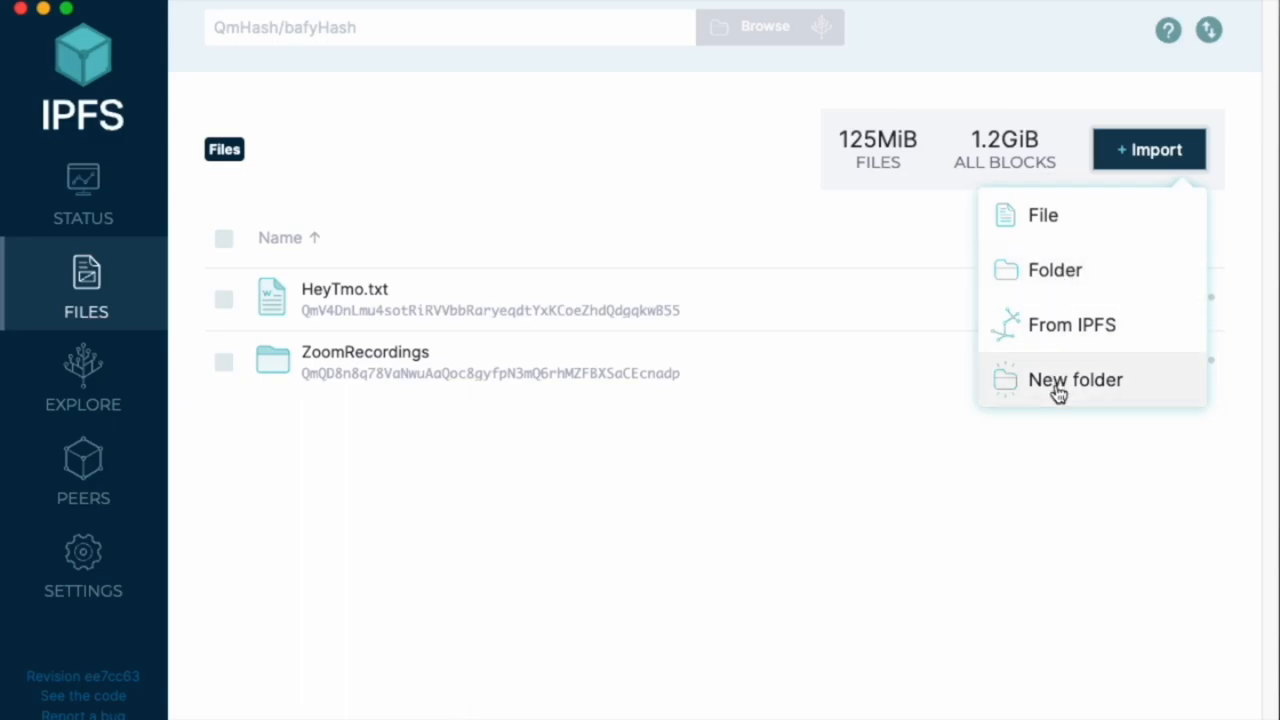
click(1065, 325)
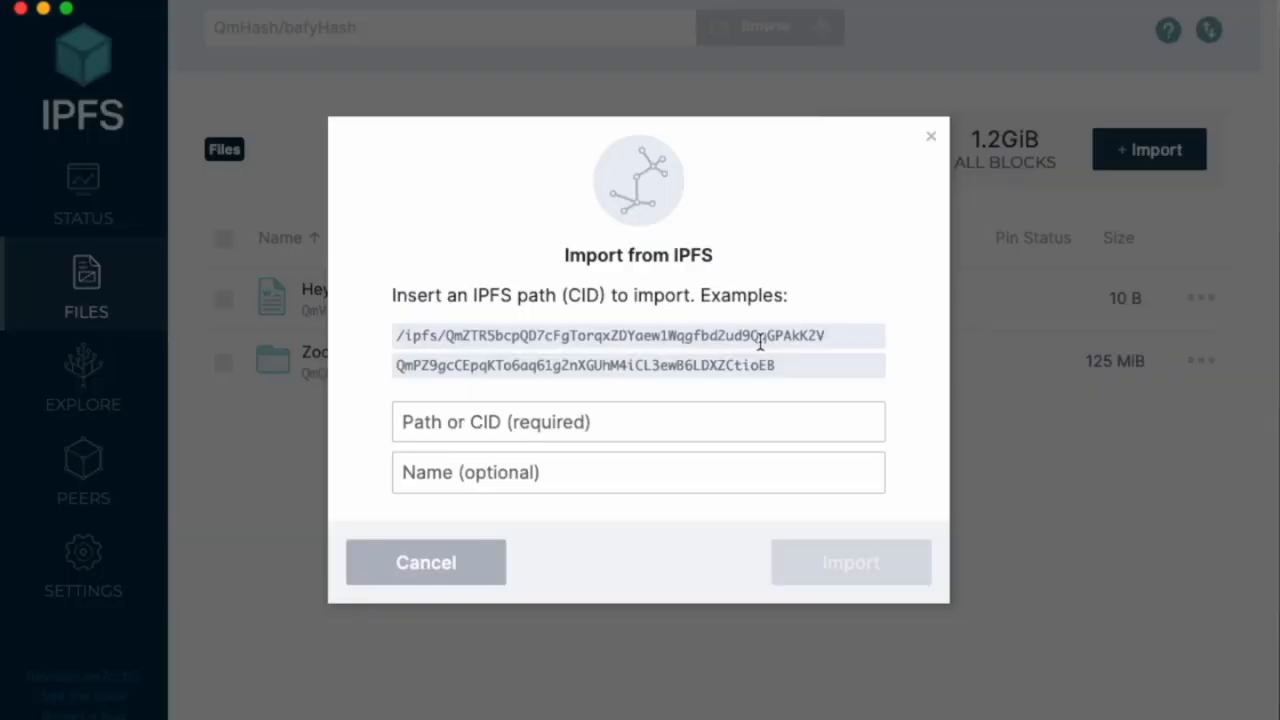
Step: Inspect the Path and Name fields of the From IPFS dialog, then cancel it
click(562, 422)
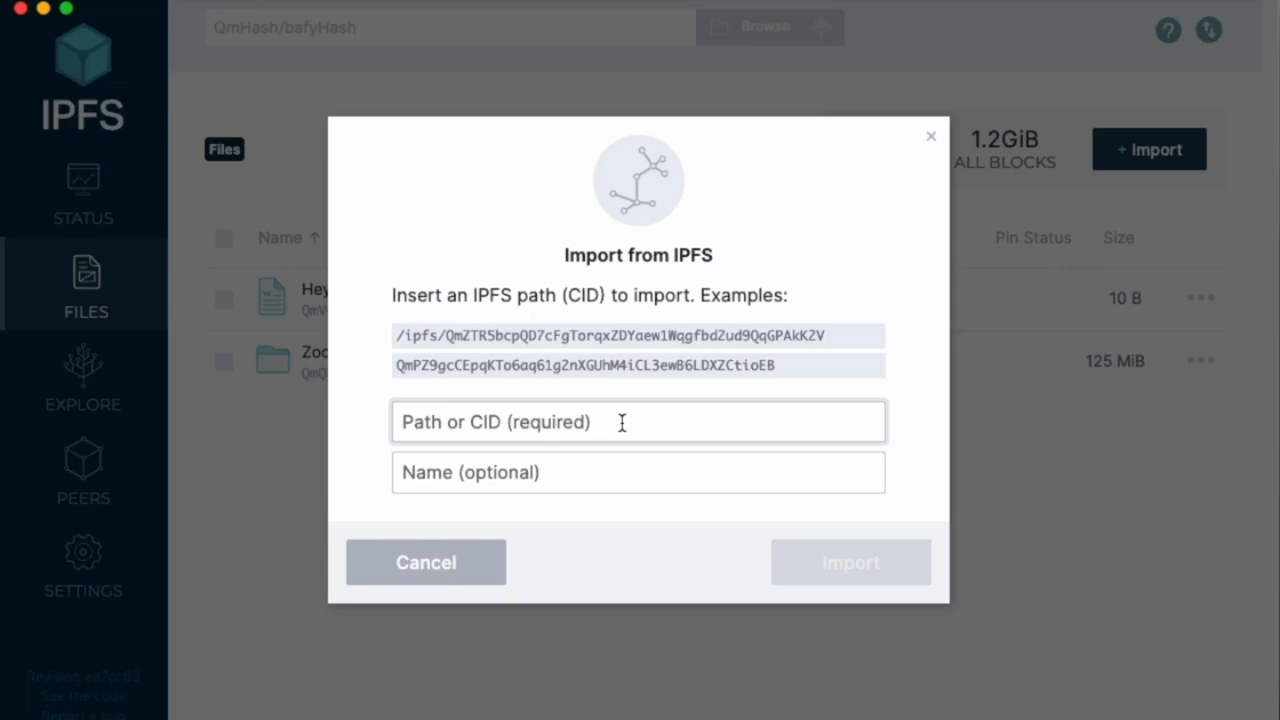
click(593, 475)
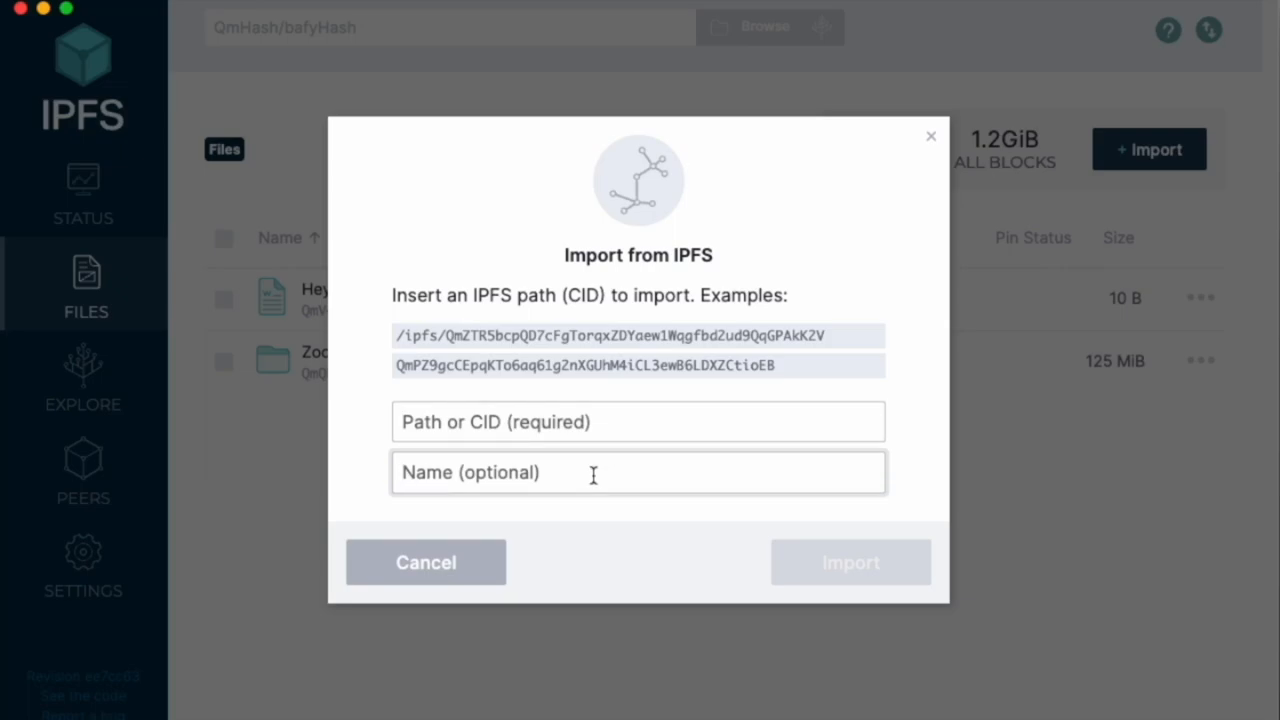
click(486, 566)
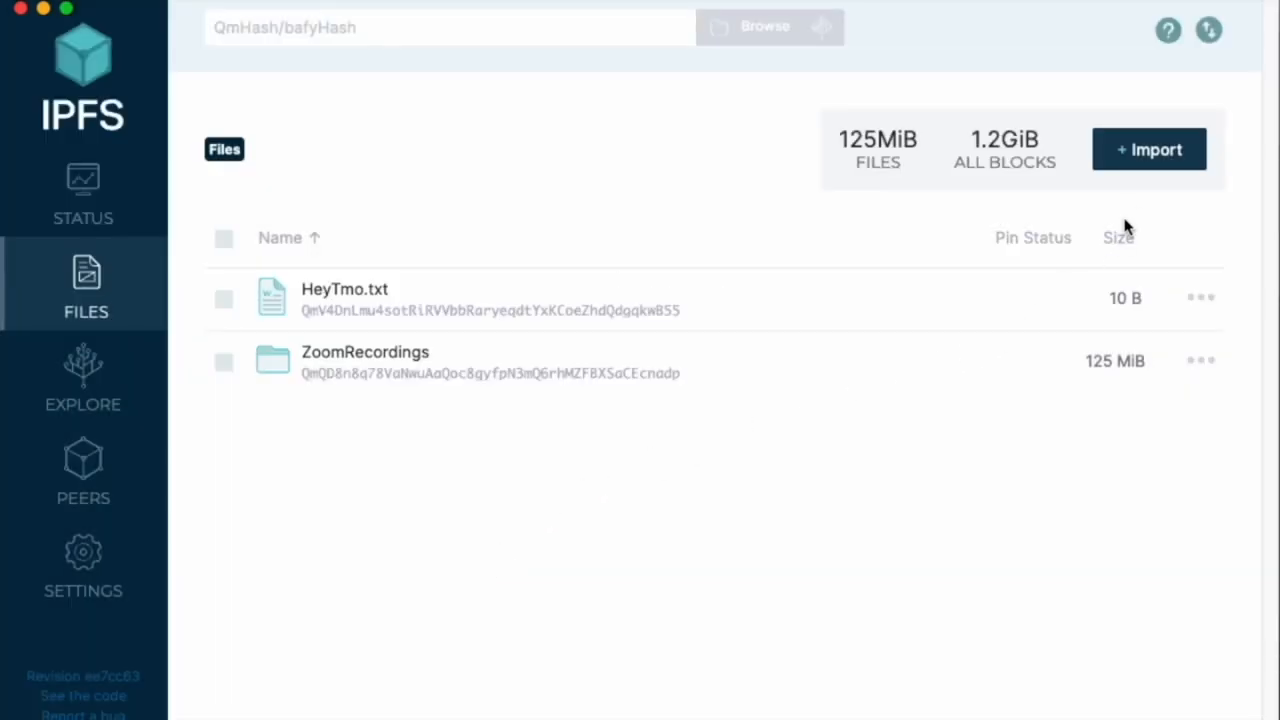
Step: Import 11_WebProtocolLabs_2022_Illustration_V3_Isolations.png into Files and preview it
click(1140, 152)
click(1060, 212)
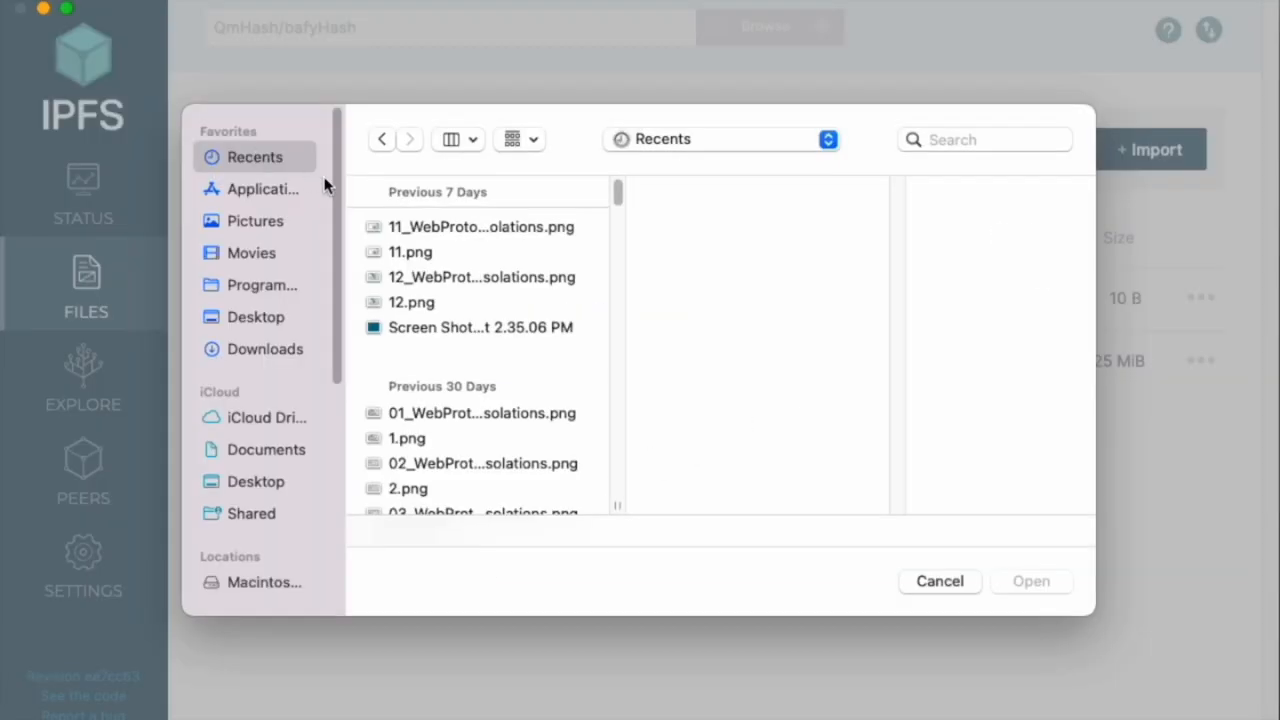
click(447, 229)
double_click(447, 229)
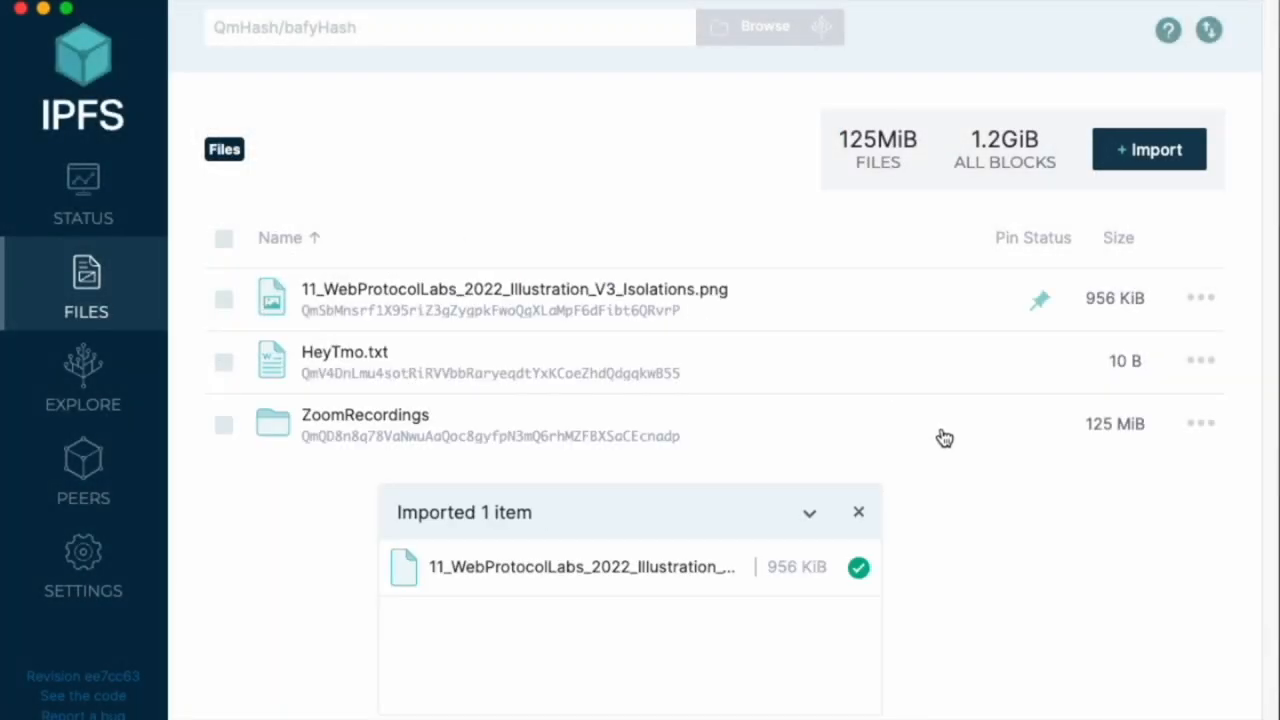
click(520, 290)
scroll(435, 290, down, 1)
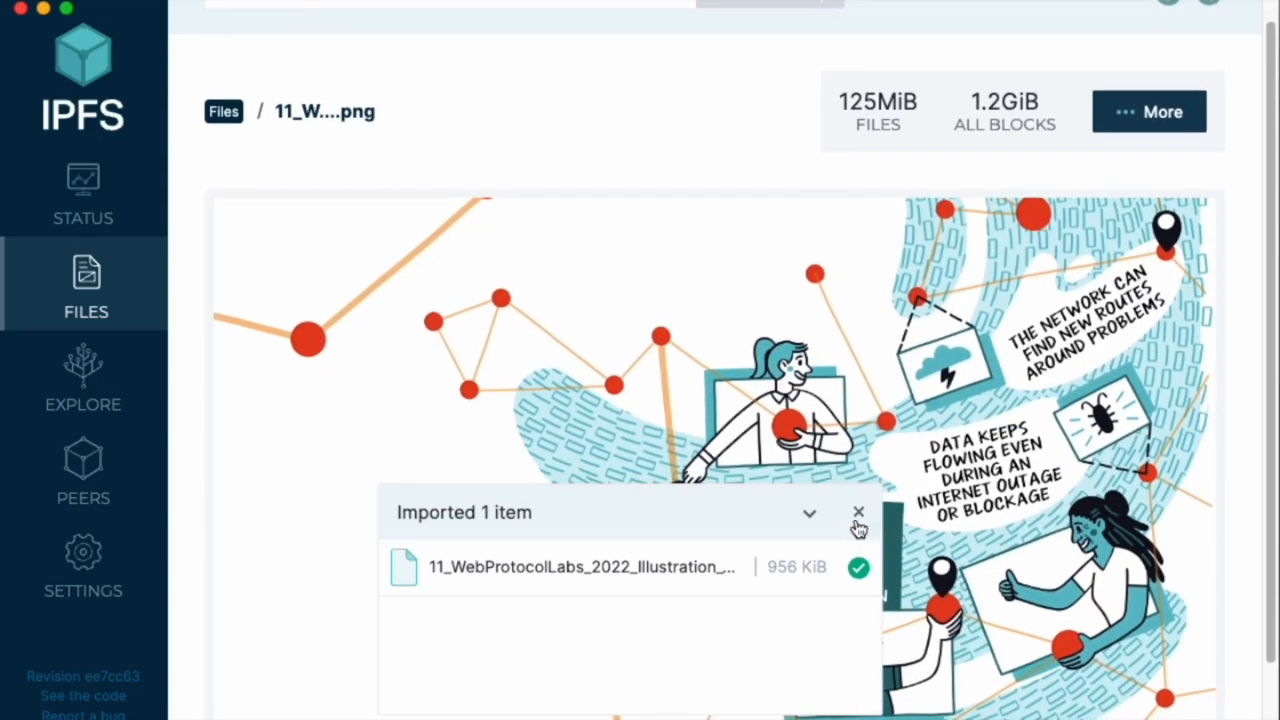
click(858, 512)
scroll(622, 340, up, 1)
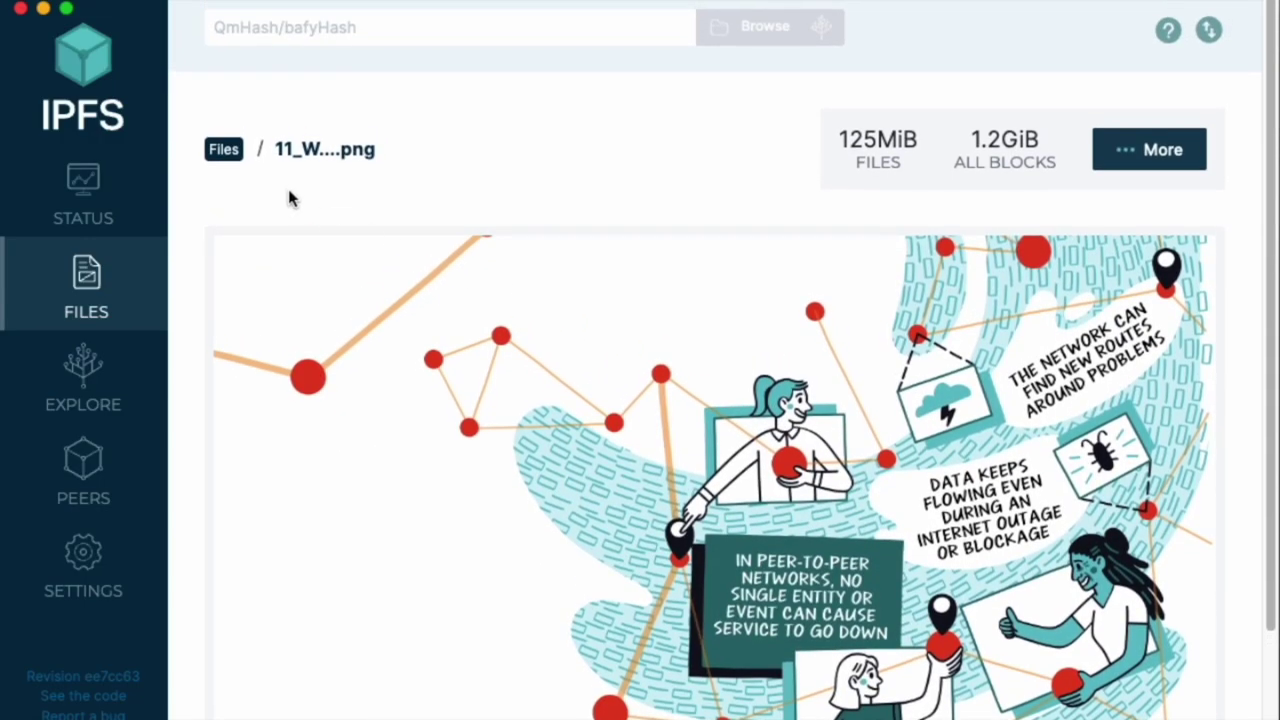
click(224, 149)
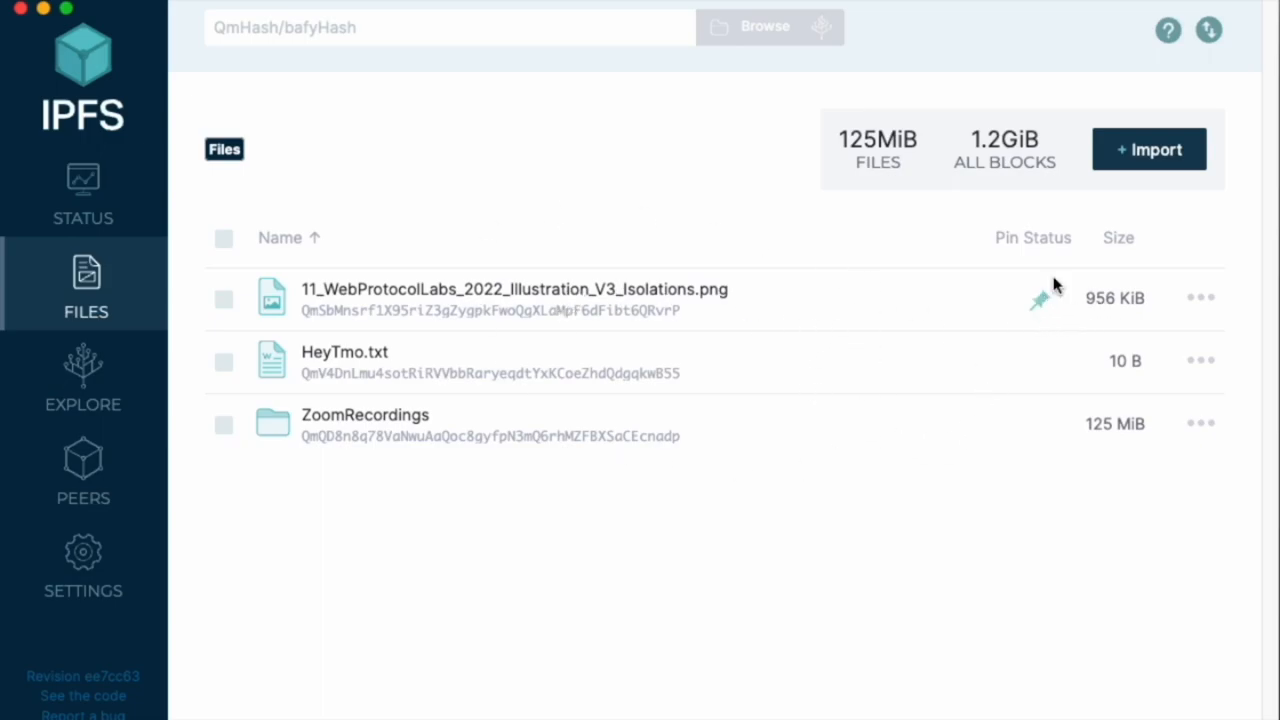
Step: Unpin the illustration PNG from the local node via Set pinning and apply
click(1202, 300)
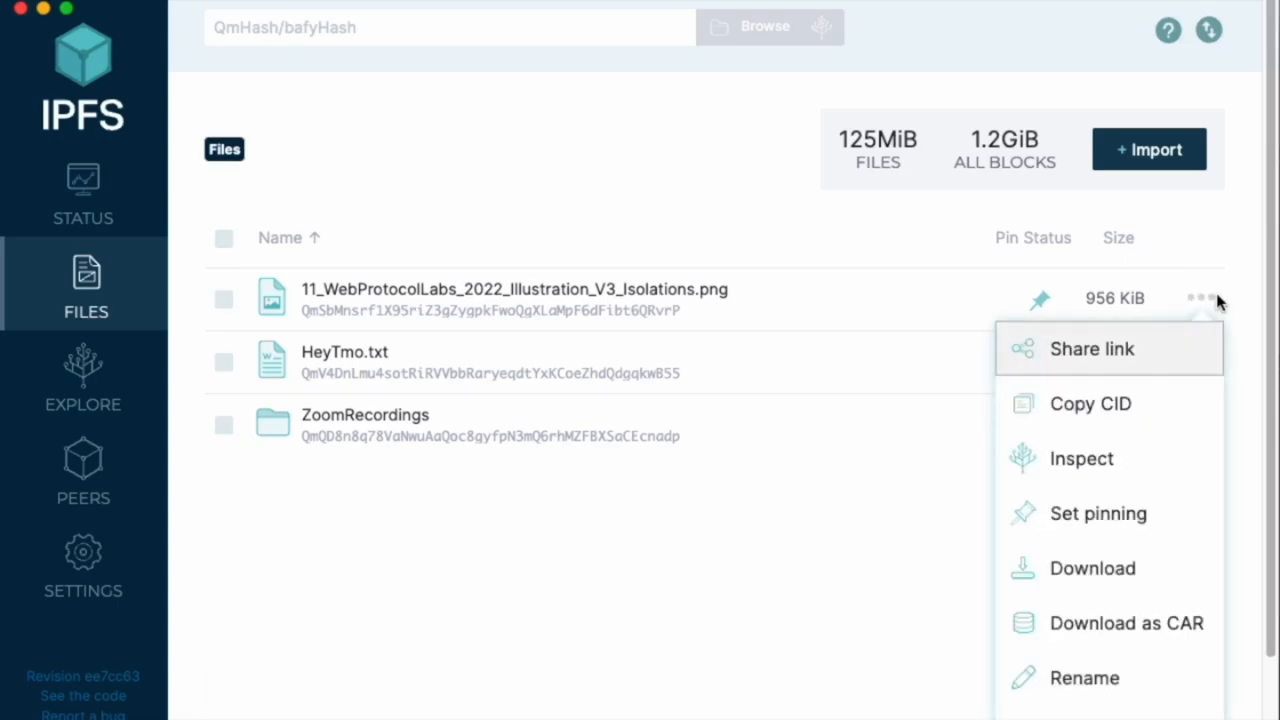
scroll(1142, 390, down, 1)
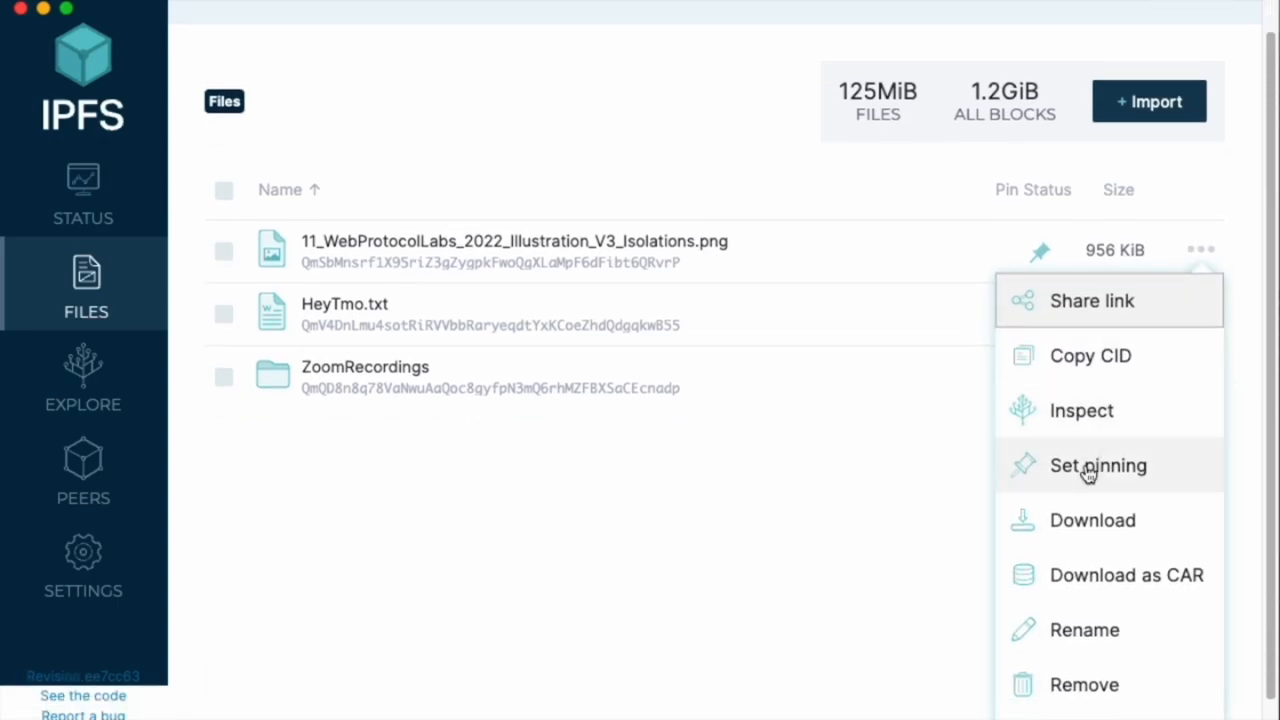
click(1090, 466)
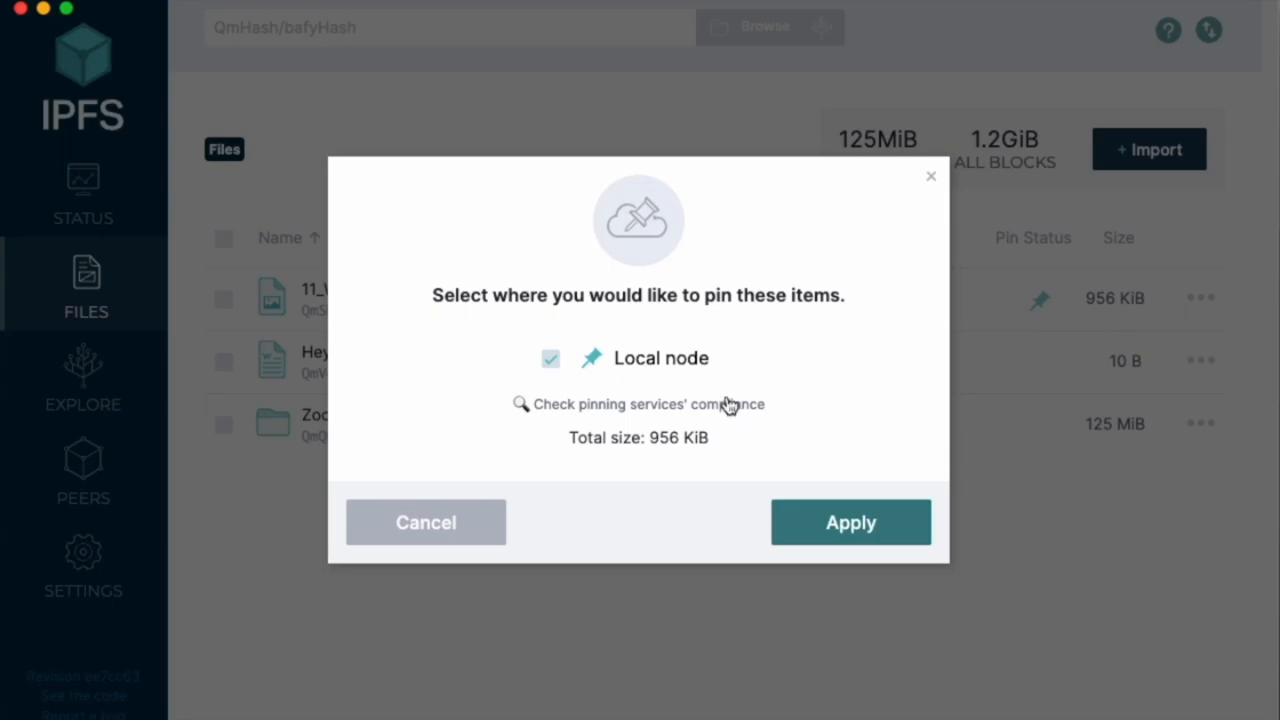
click(528, 360)
click(850, 522)
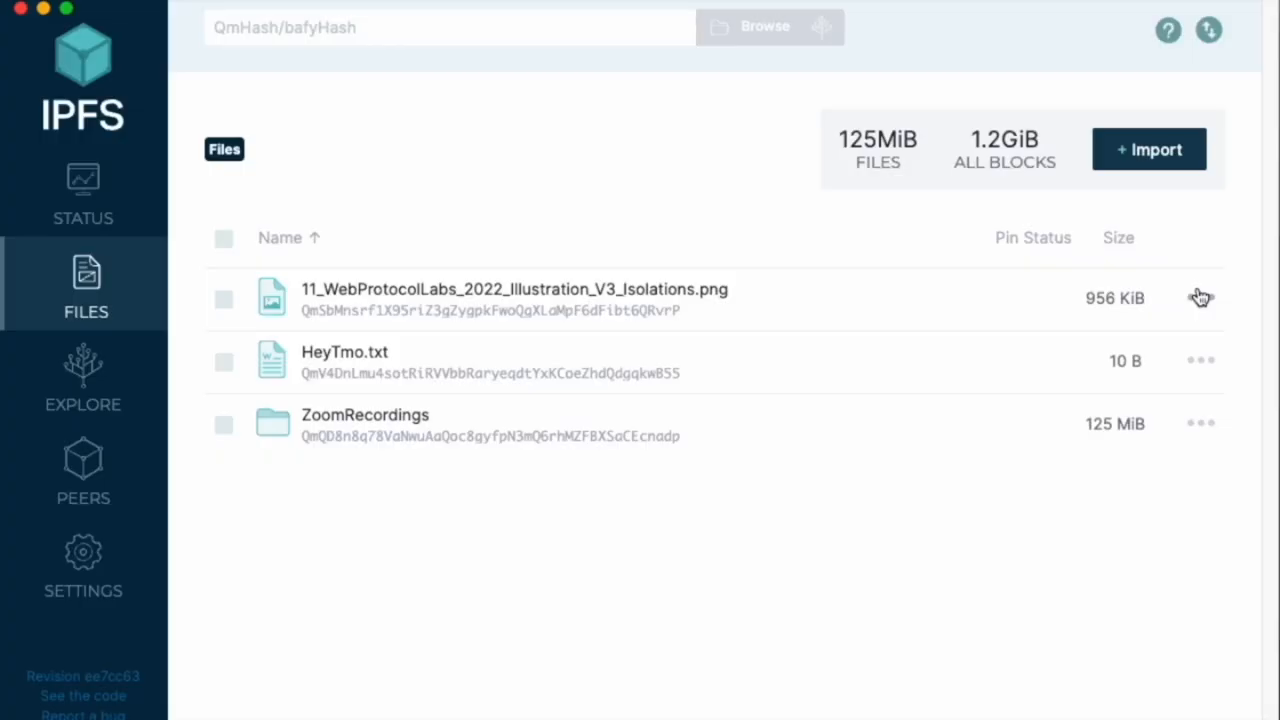
click(1200, 298)
scroll(1160, 370, down, 2)
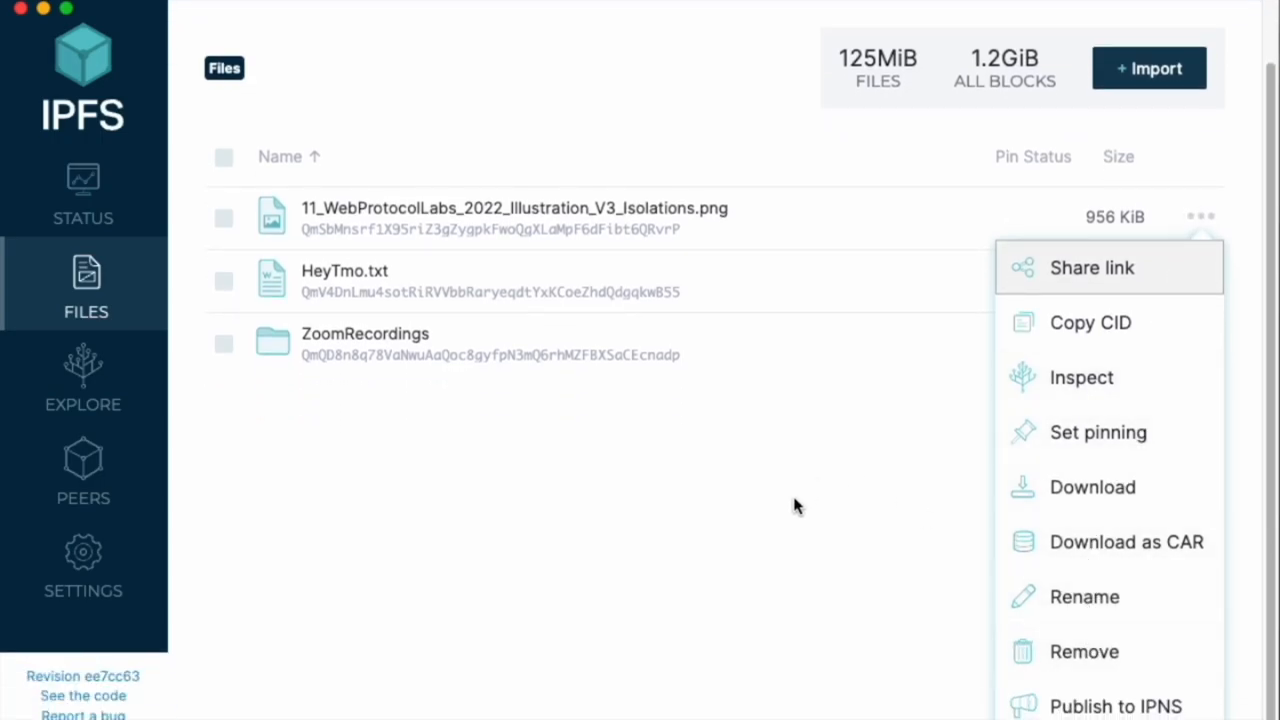
Step: Generate the illustration's ipfs.io share link and copy it to the clipboard
click(1067, 274)
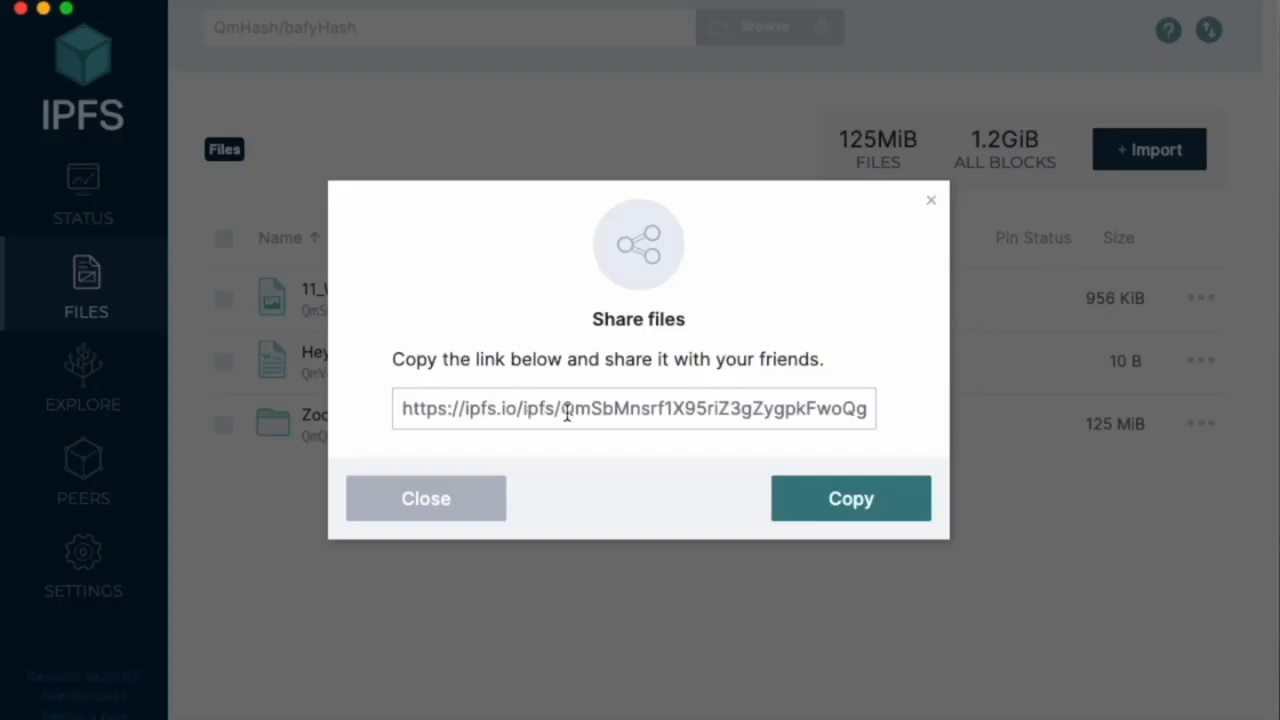
drag(400, 407, 927, 421)
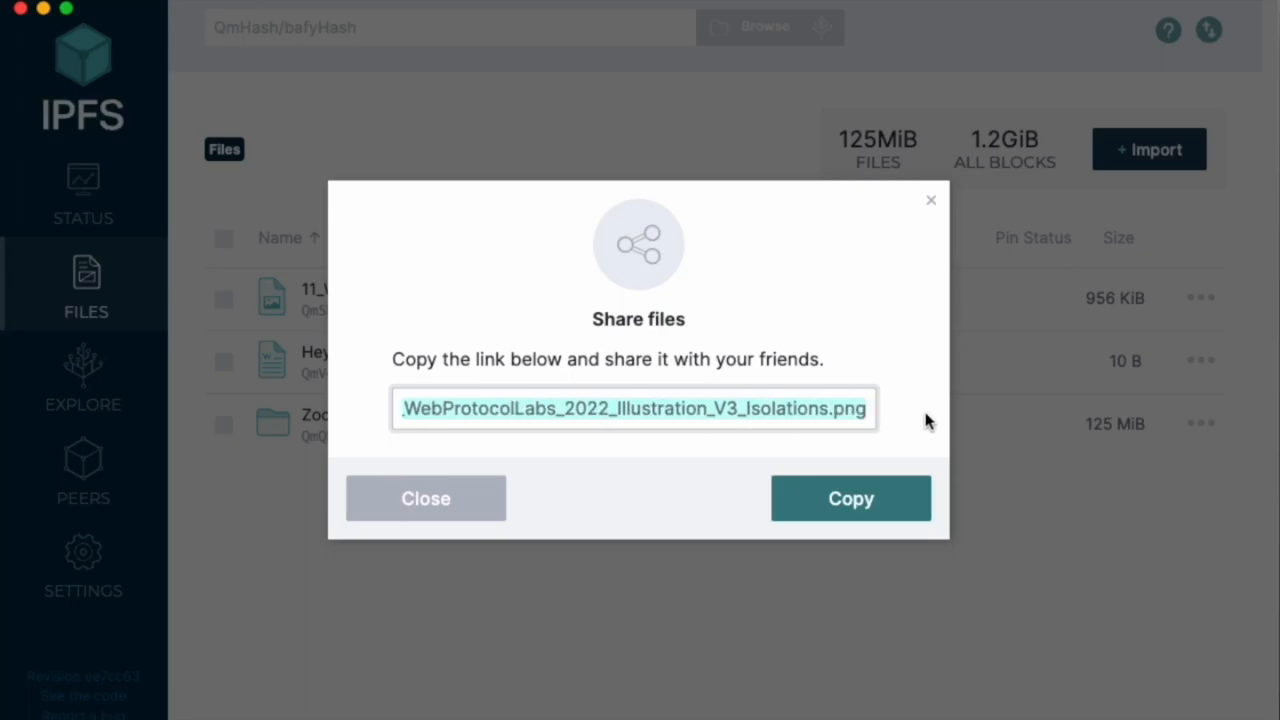
click(851, 498)
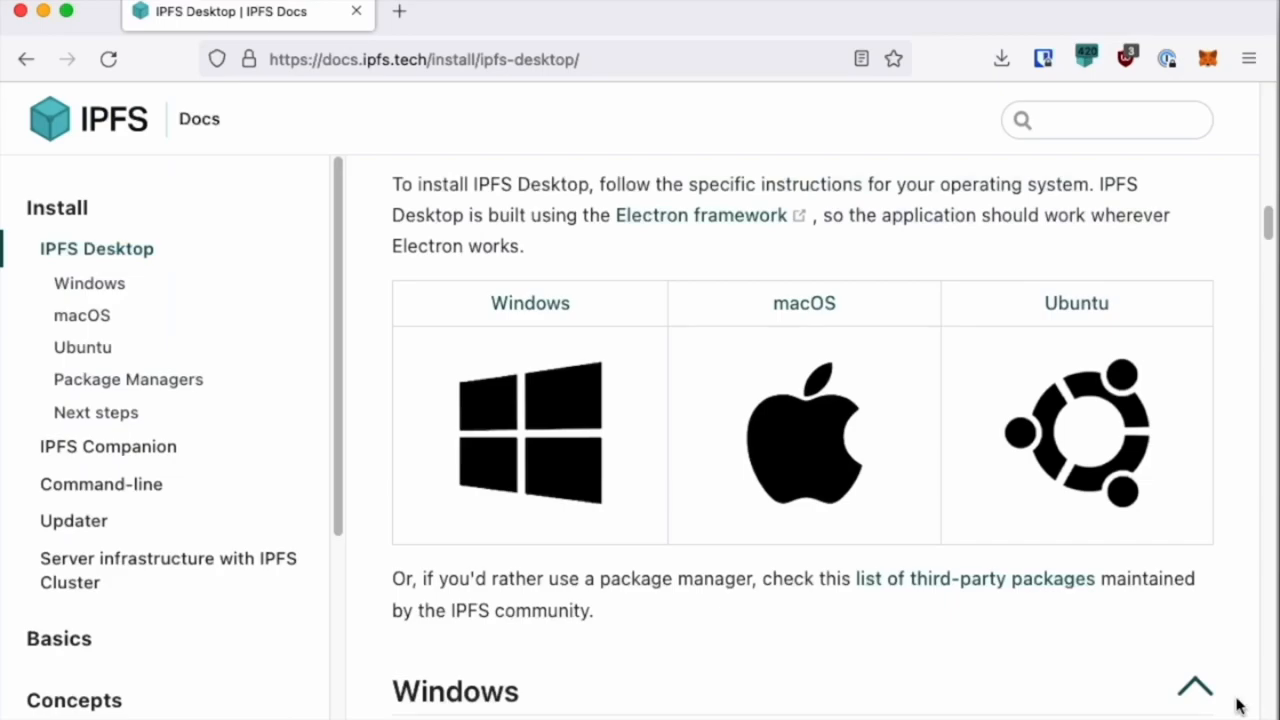
Step: Load the pasted share link in a new Firefox tab to view the illustration, then close the tab
click(399, 11)
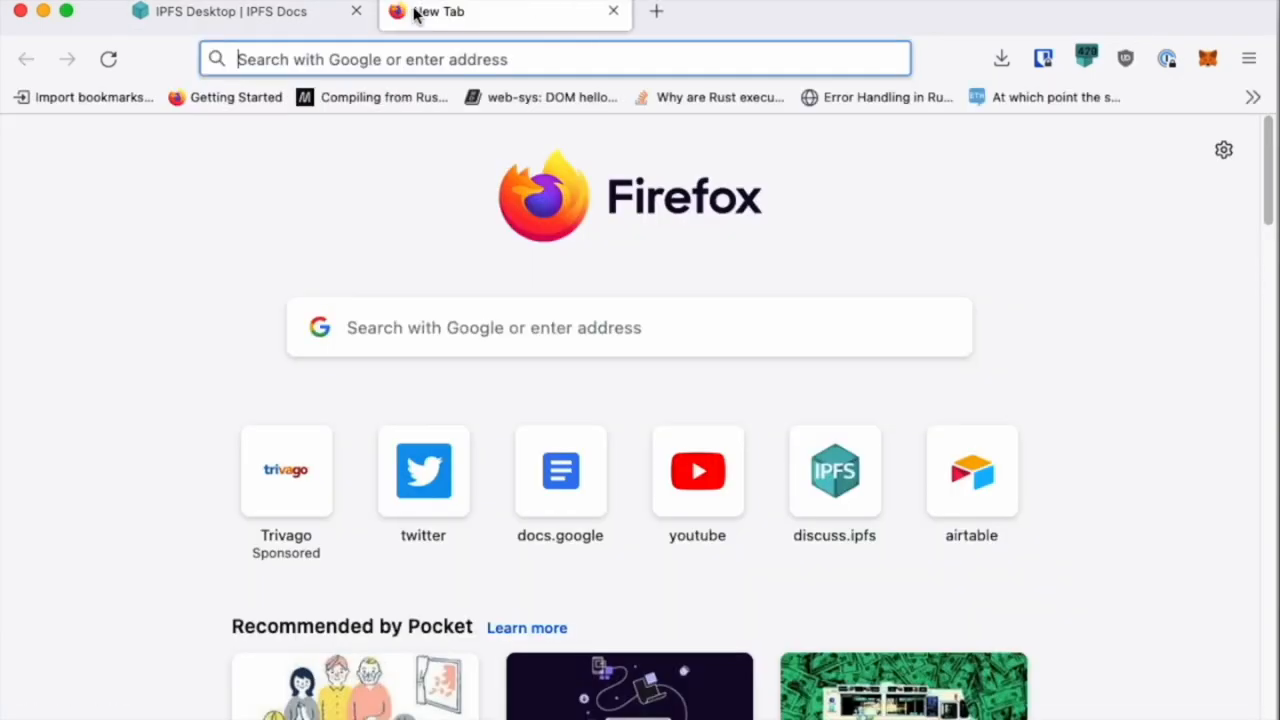
key(super+v)
key(Return)
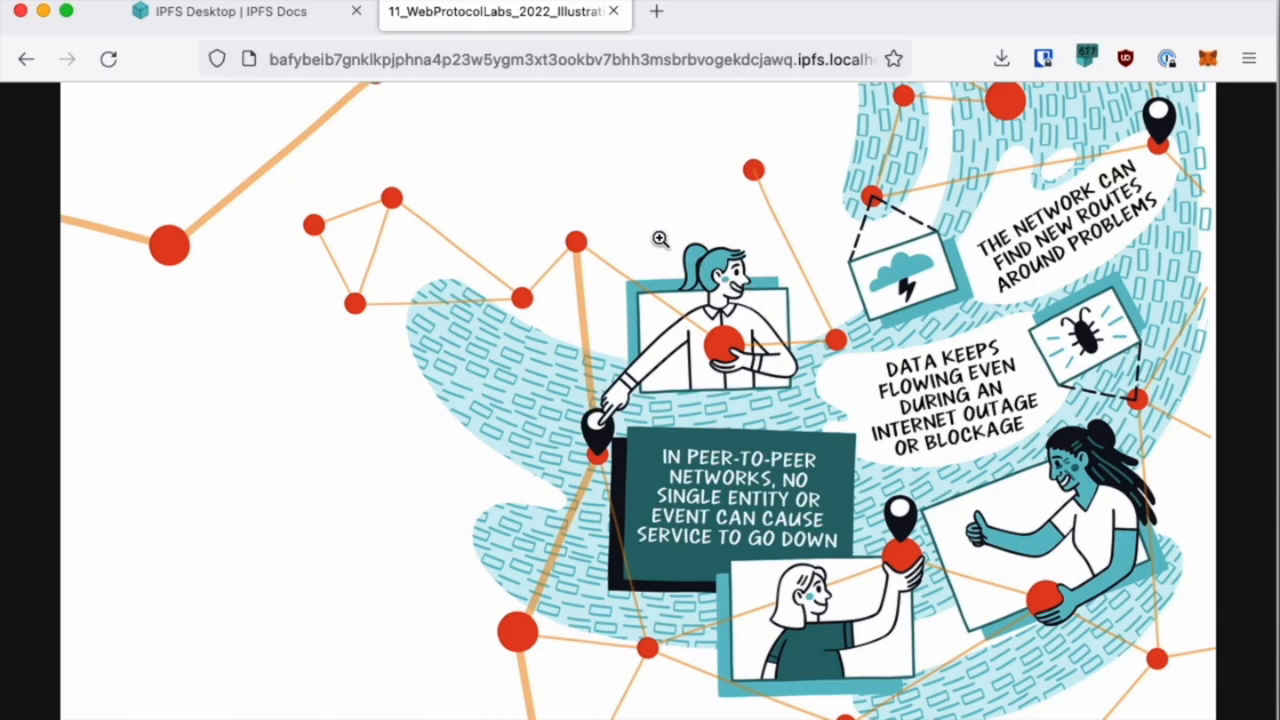
click(612, 12)
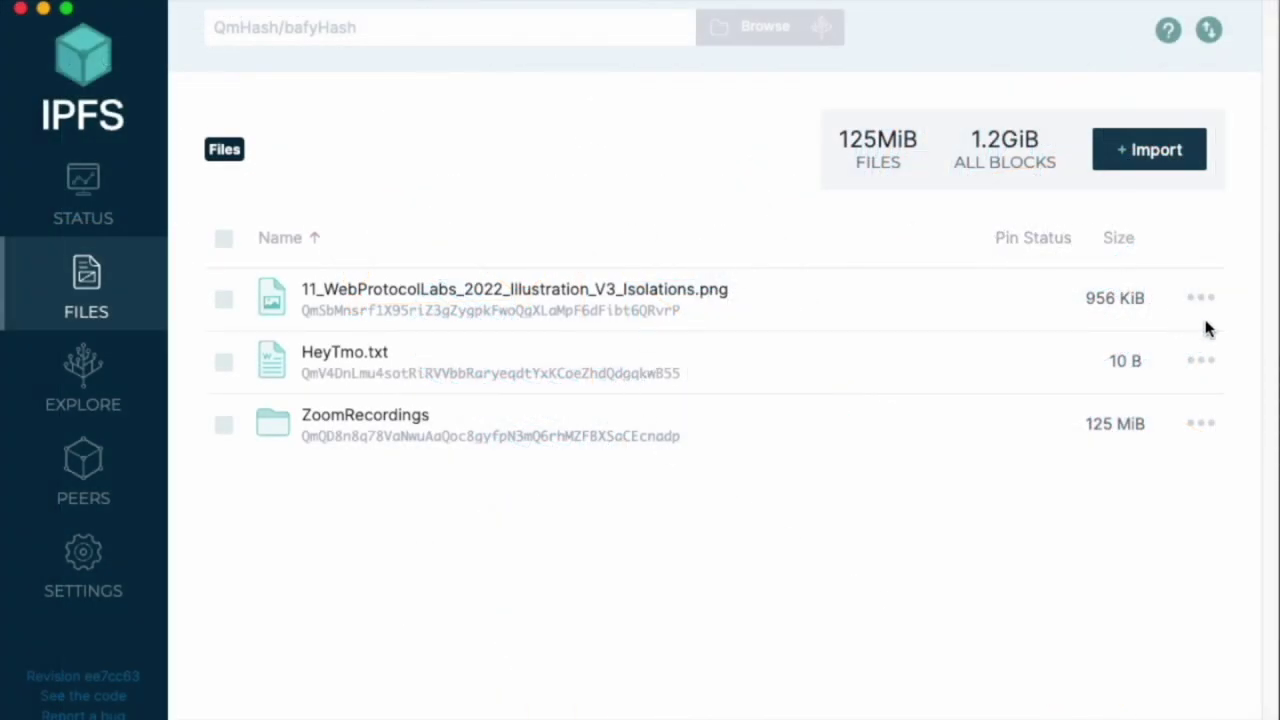
Step: Explore the XKCD Archives dataset down to the 1 - Barrel - Part 1 alt.txt file node
click(1200, 298)
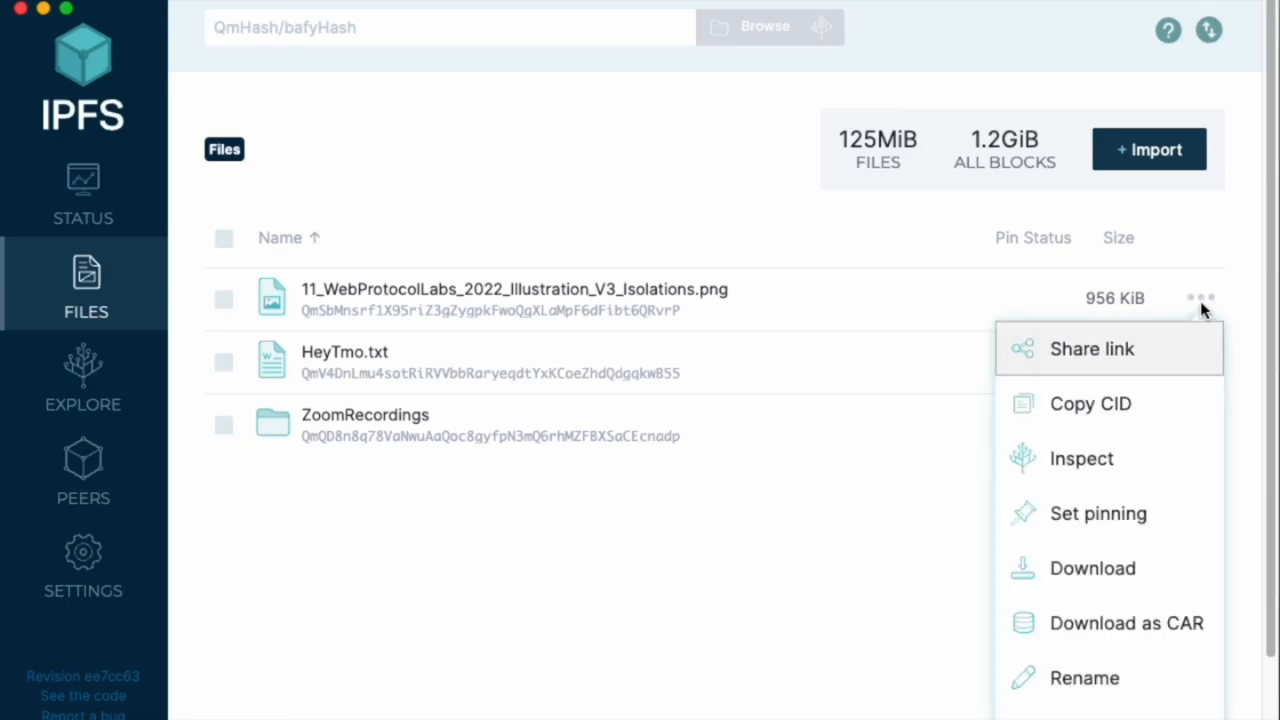
scroll(1100, 480, down, 2)
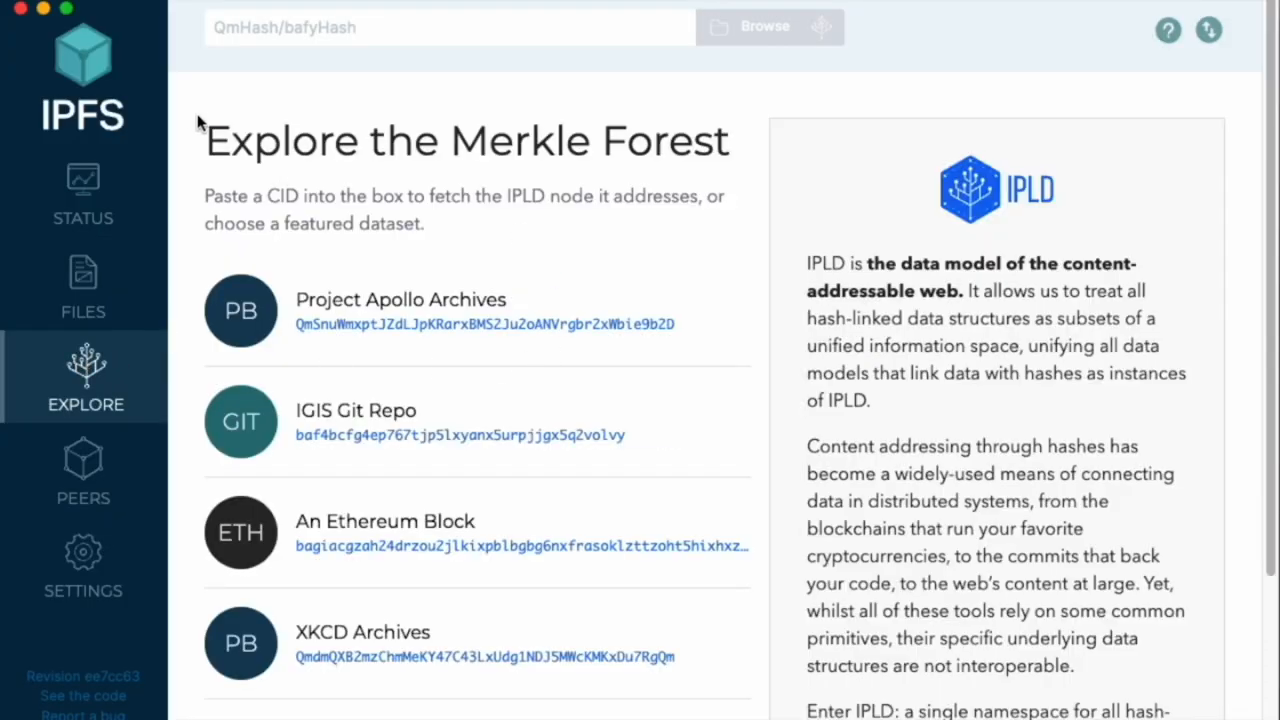
scroll(481, 212, down, 3)
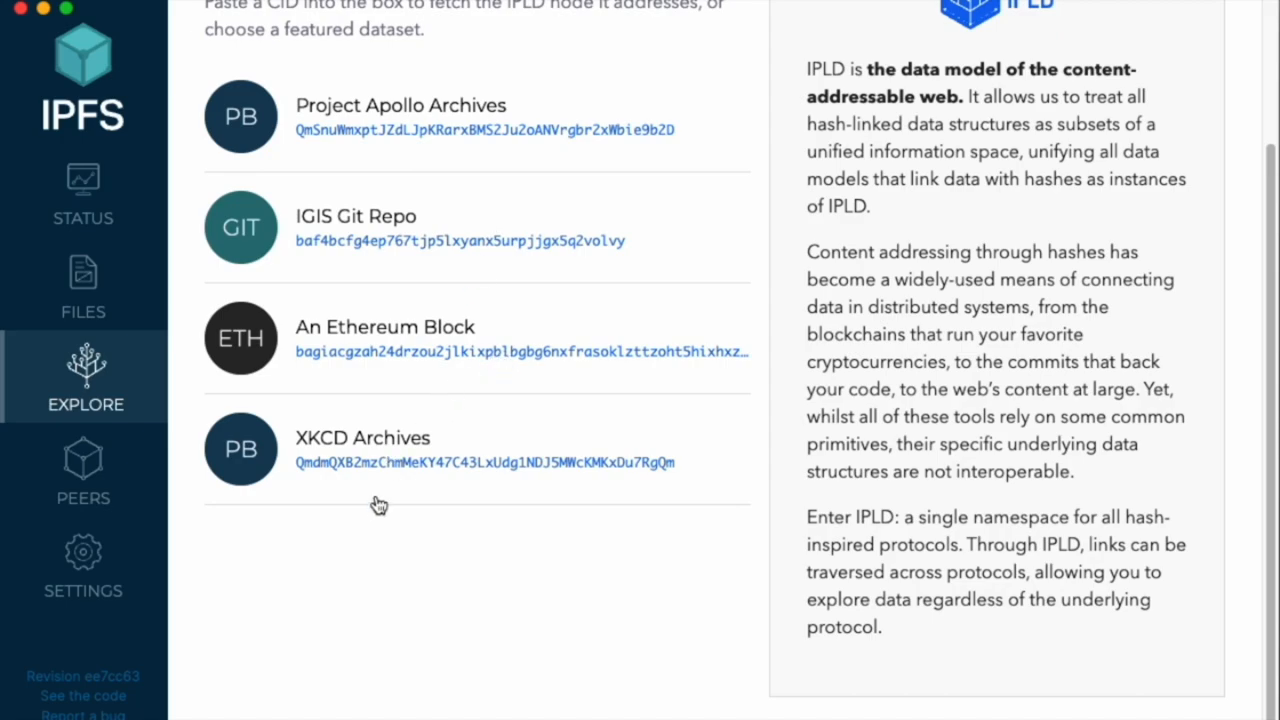
click(430, 462)
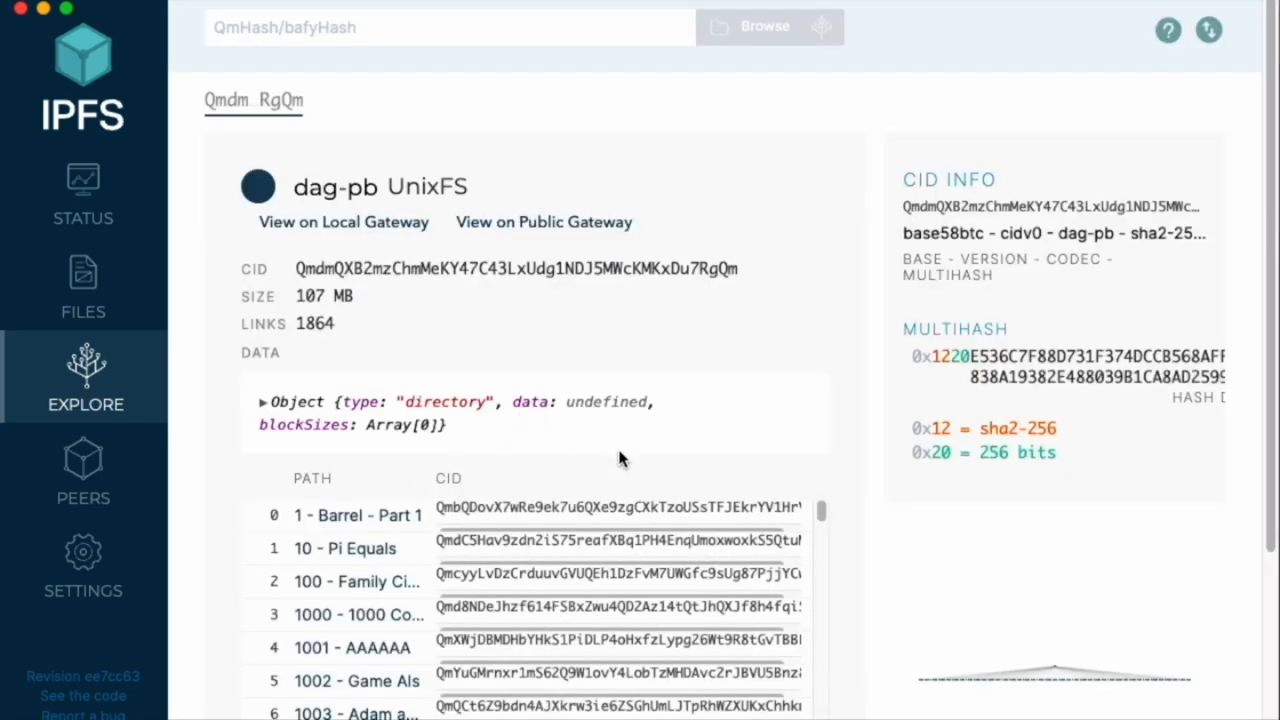
scroll(620, 458, down, 3)
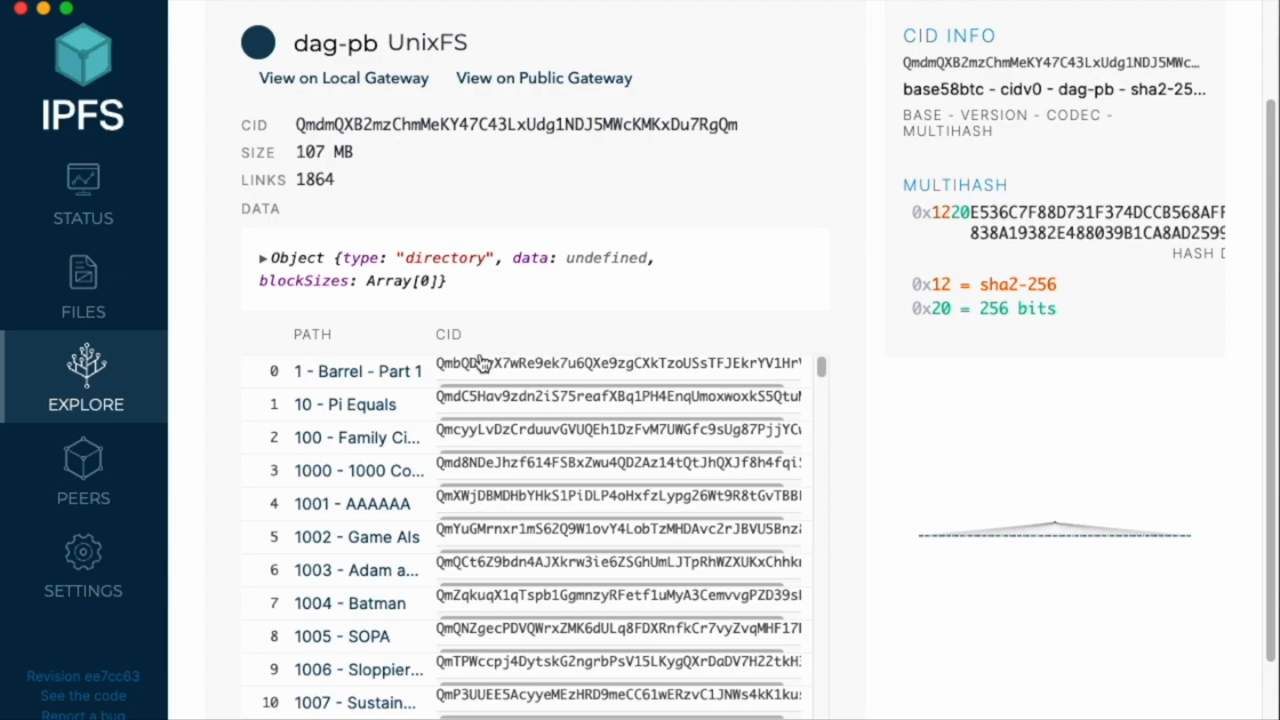
click(488, 366)
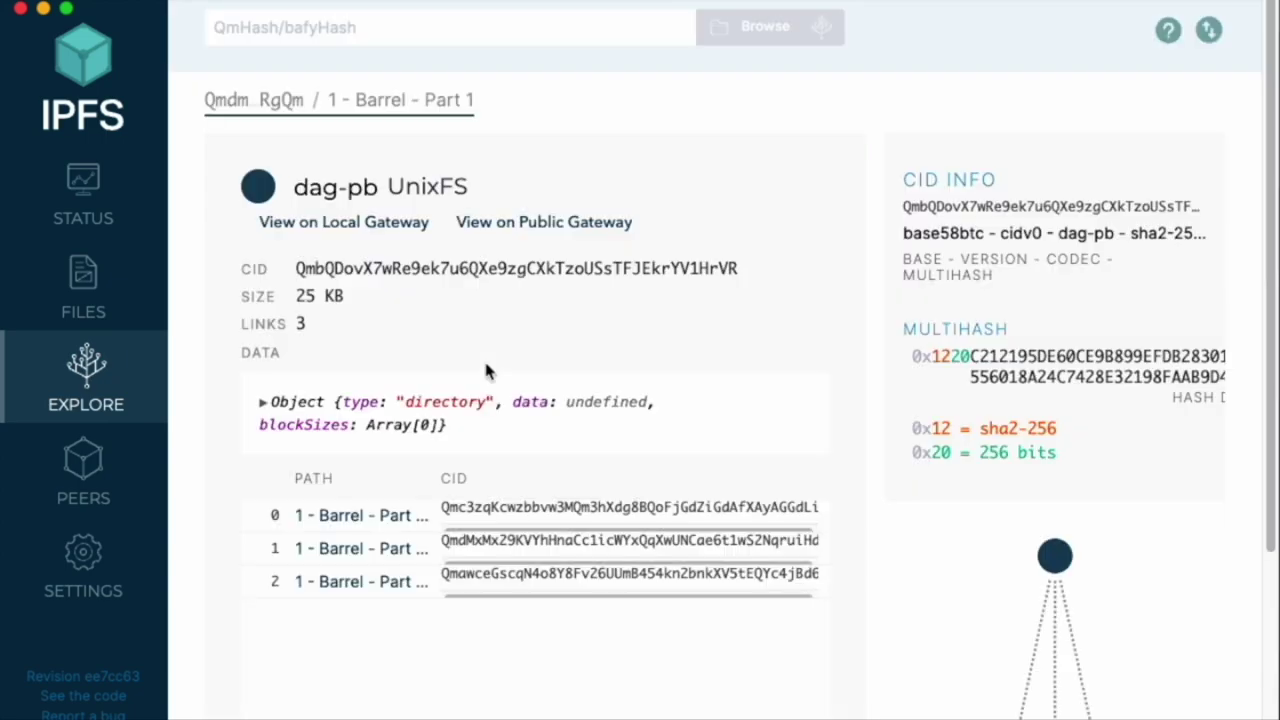
click(540, 507)
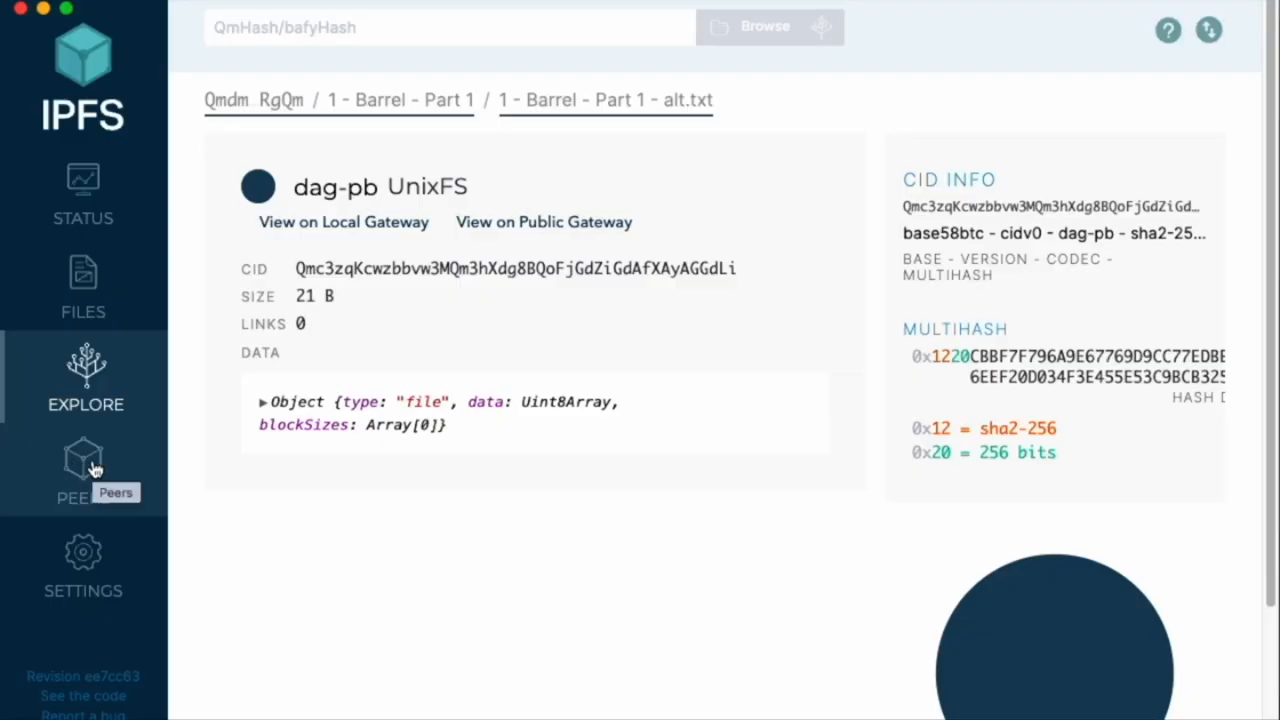
Step: View the Peers world map and open Add connection, dismissing it without adding a peer
click(94, 466)
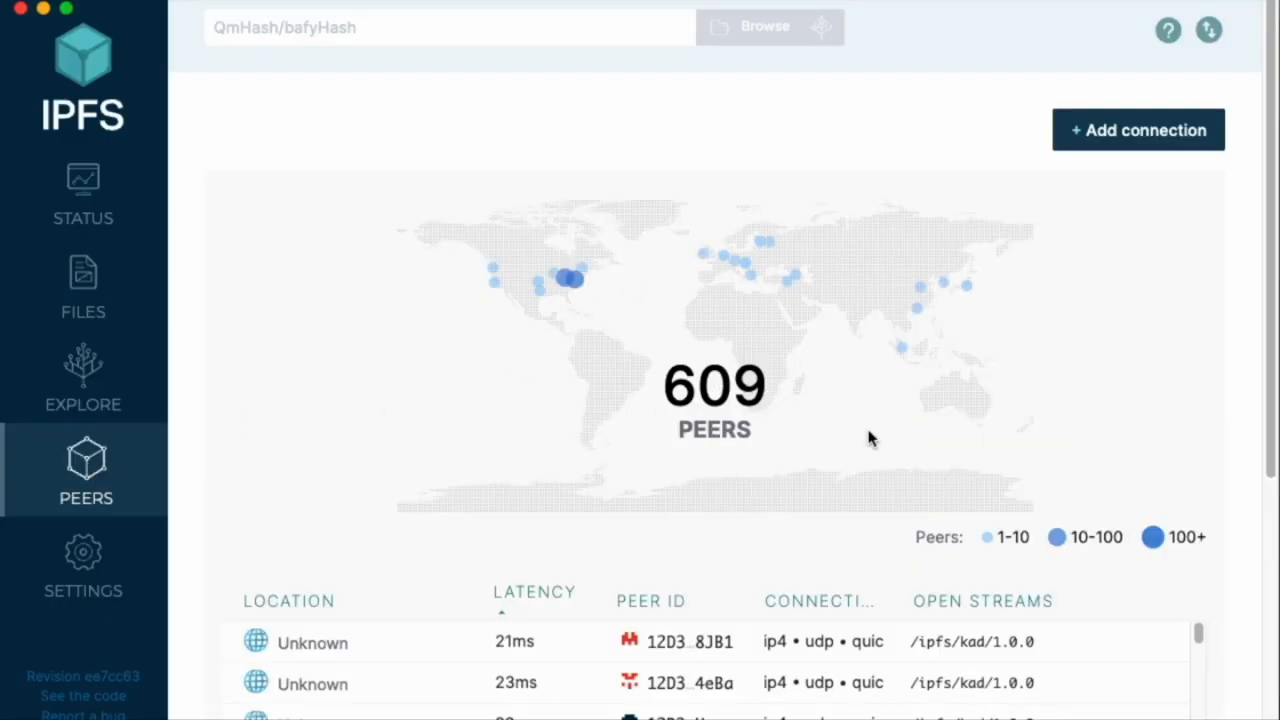
scroll(700, 507, down, 4)
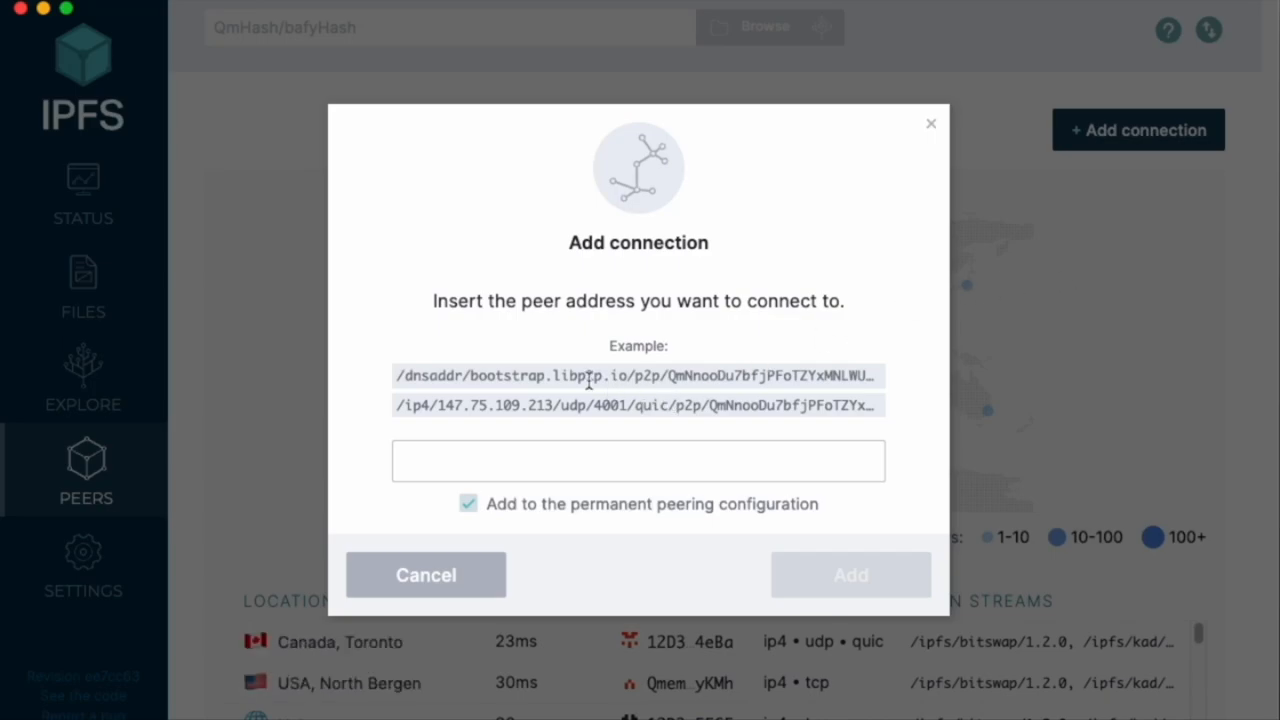
click(420, 460)
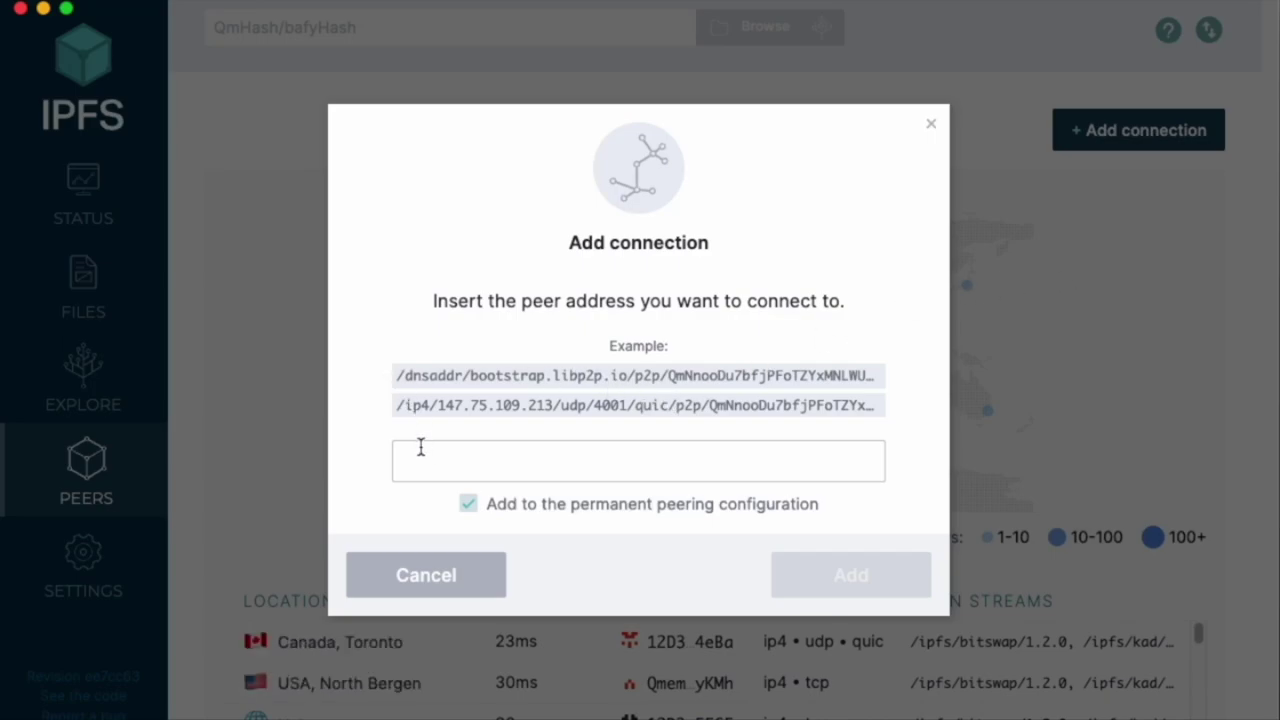
click(928, 126)
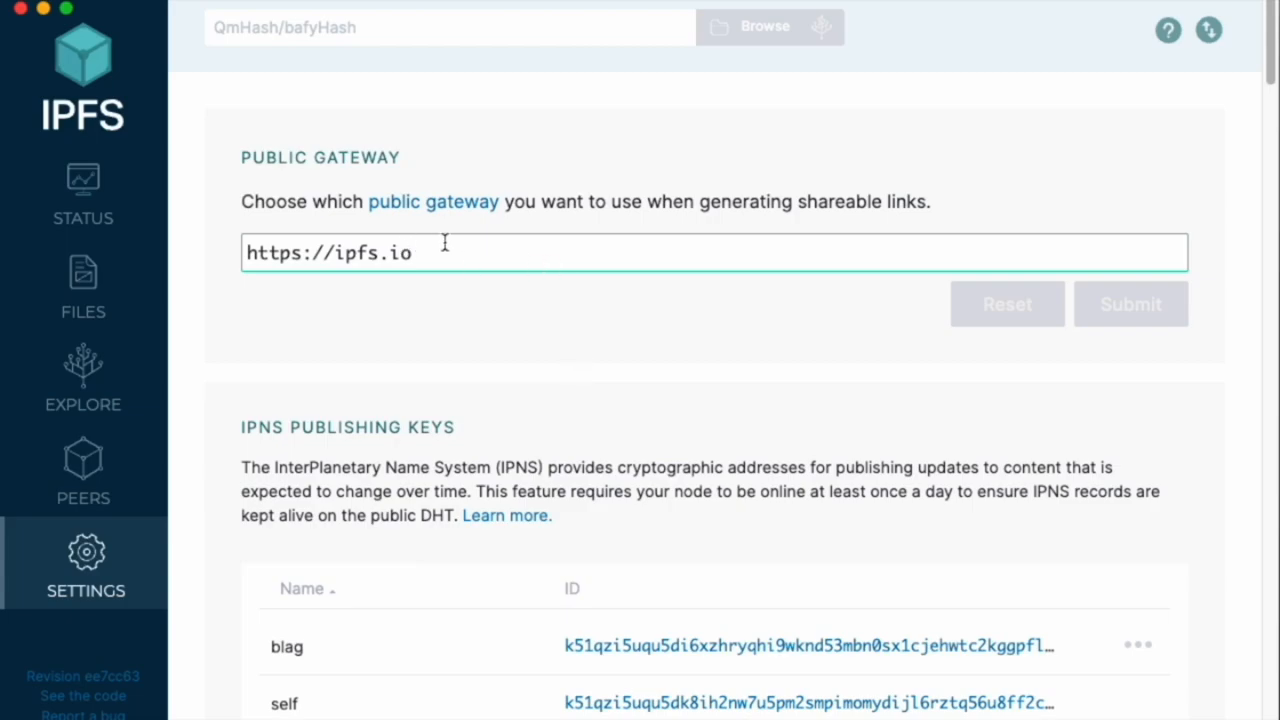
drag(450, 250, 184, 252)
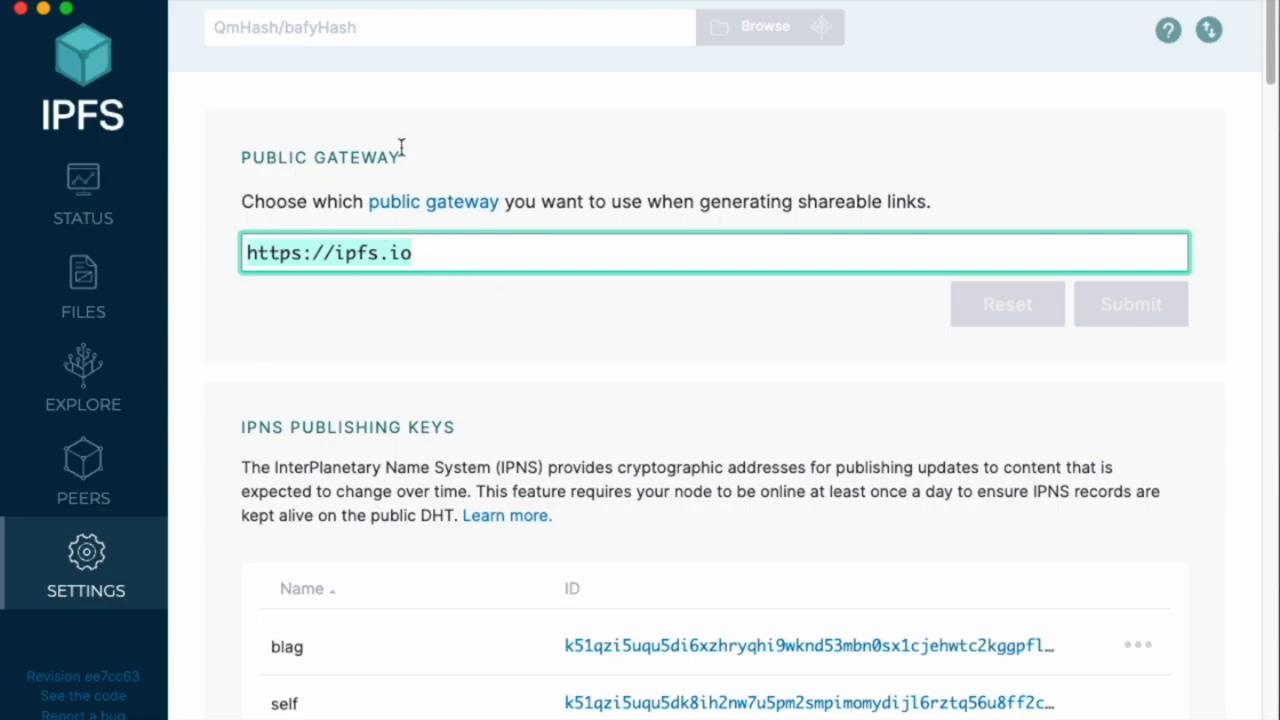
click(647, 397)
scroll(647, 397, down, 5)
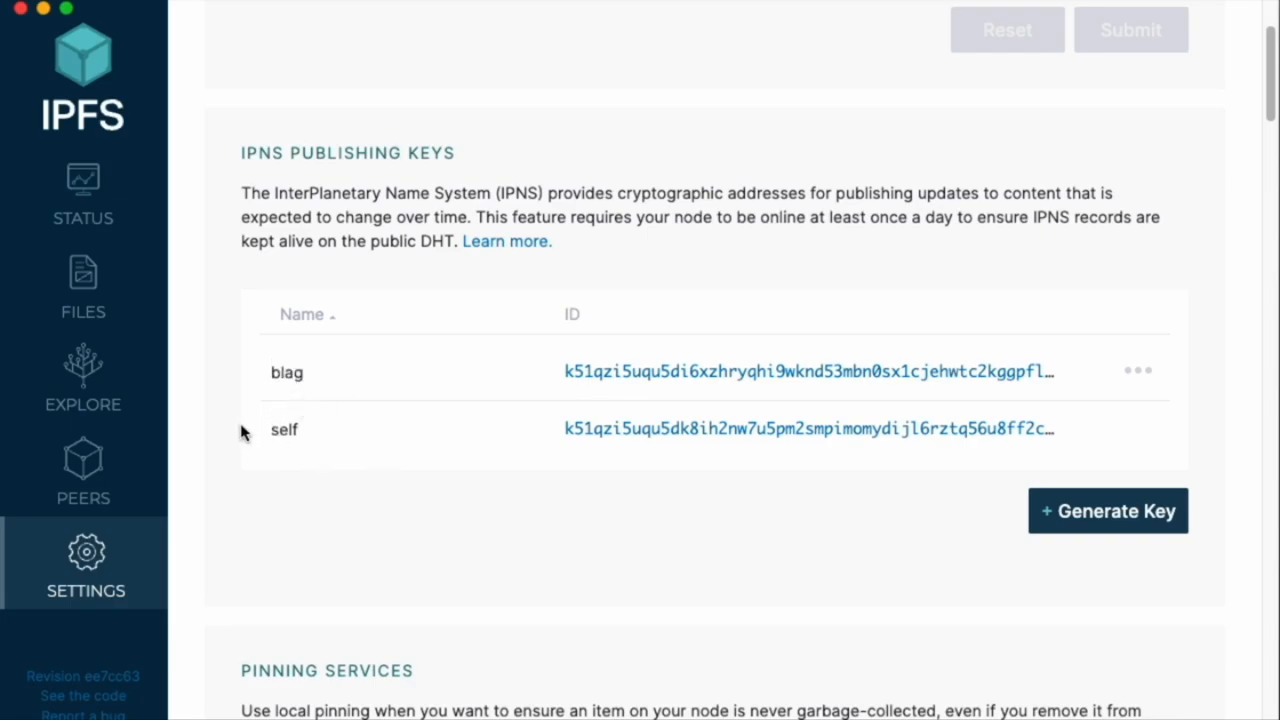
Step: Generate a new IPNS publishing key nicknamed Tutorial
click(1112, 517)
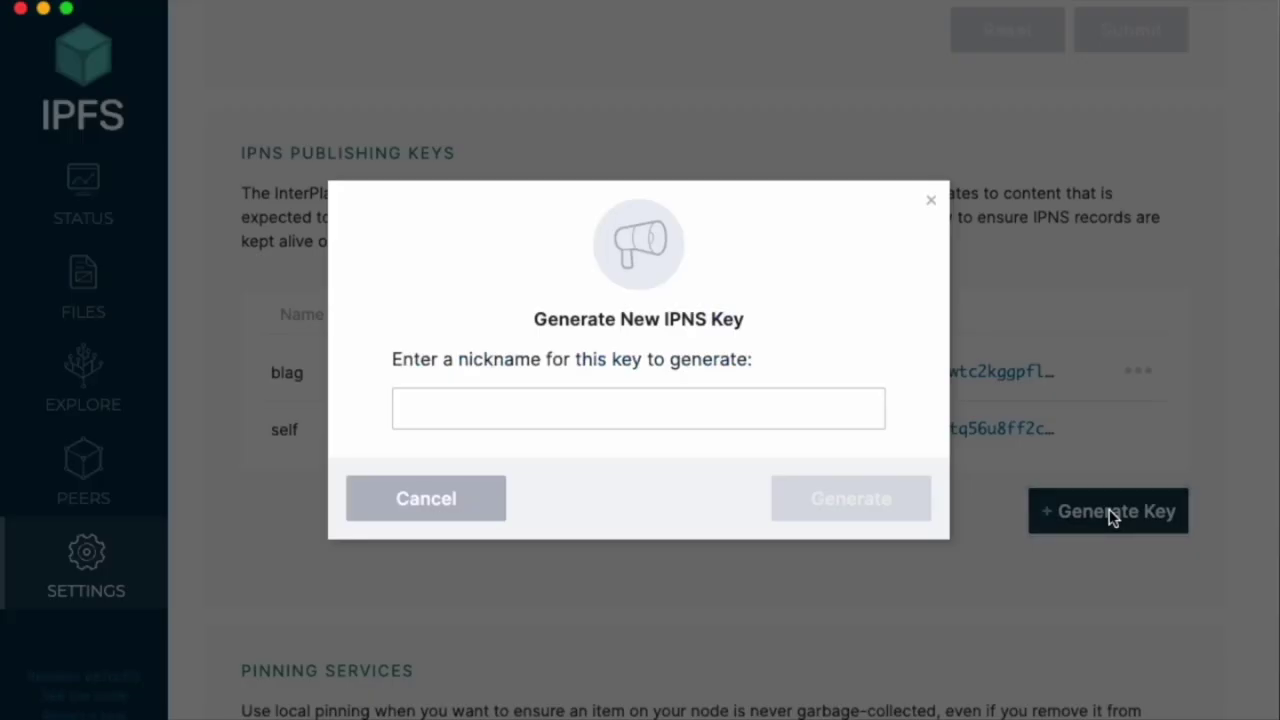
click(650, 413)
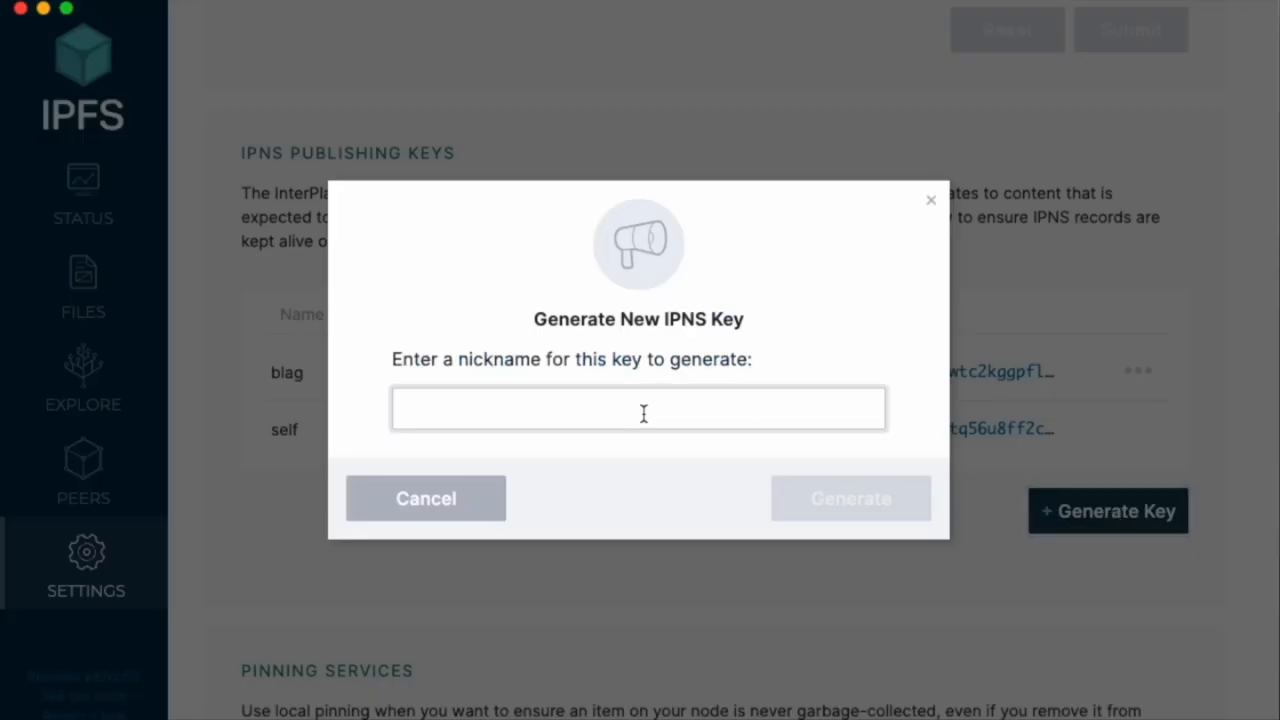
text(Tutorial)
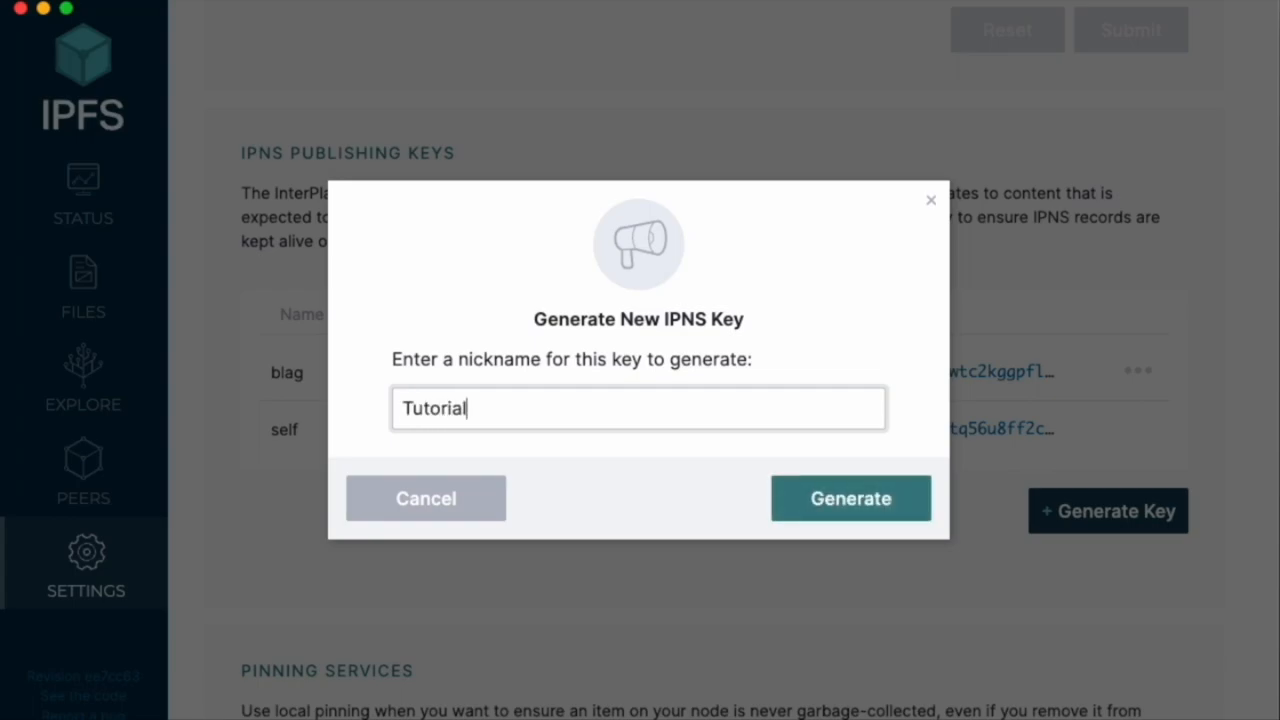
key(Return)
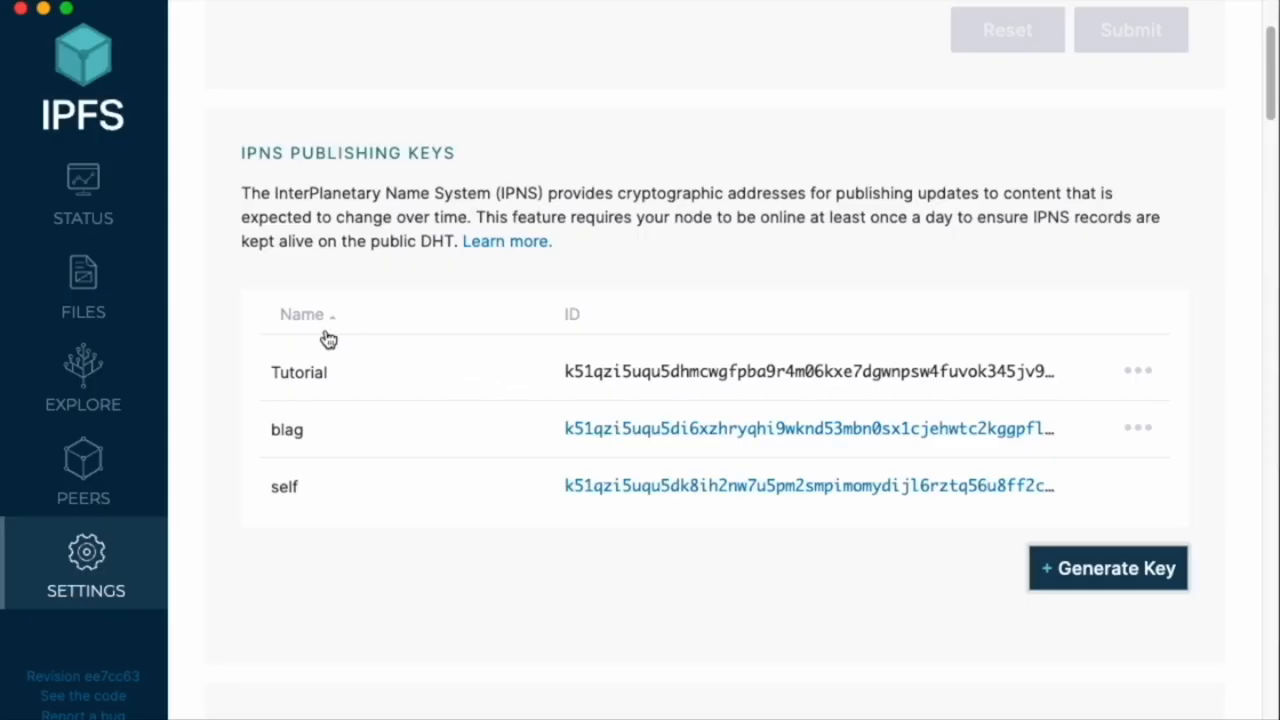
Step: Create a new folder named Tutorial in Files and go into it
click(97, 295)
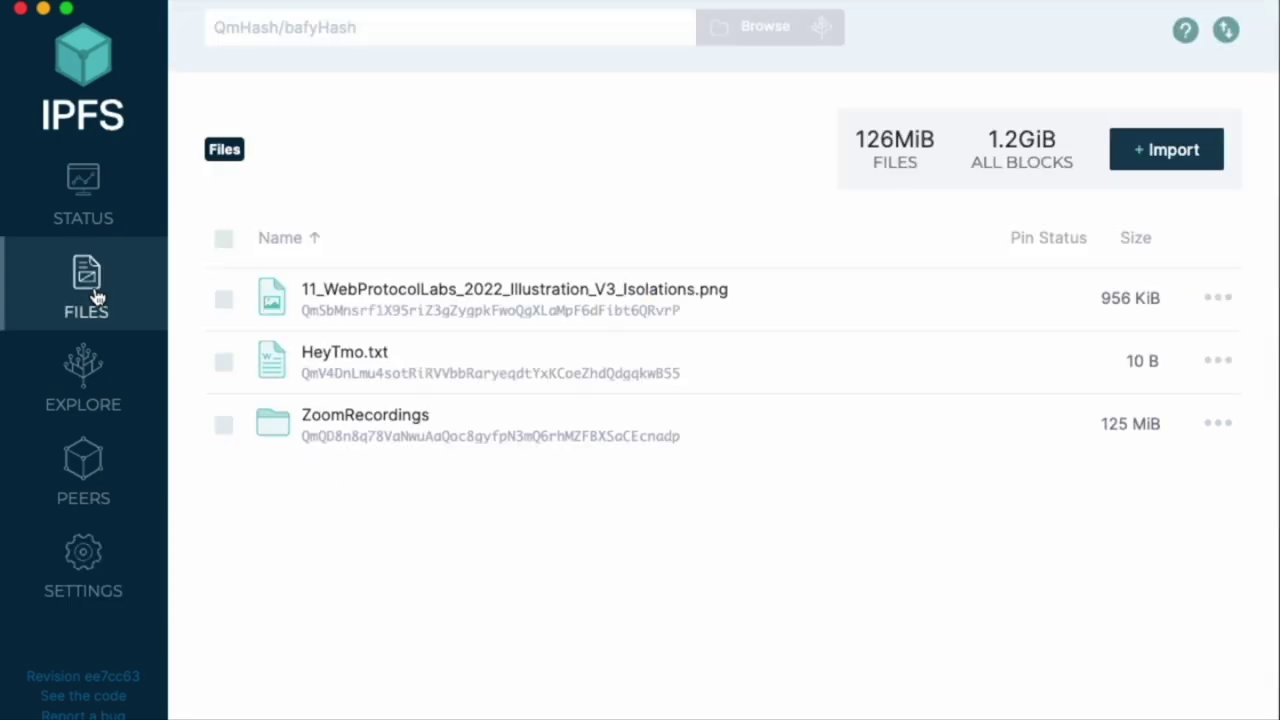
click(1148, 157)
click(1080, 378)
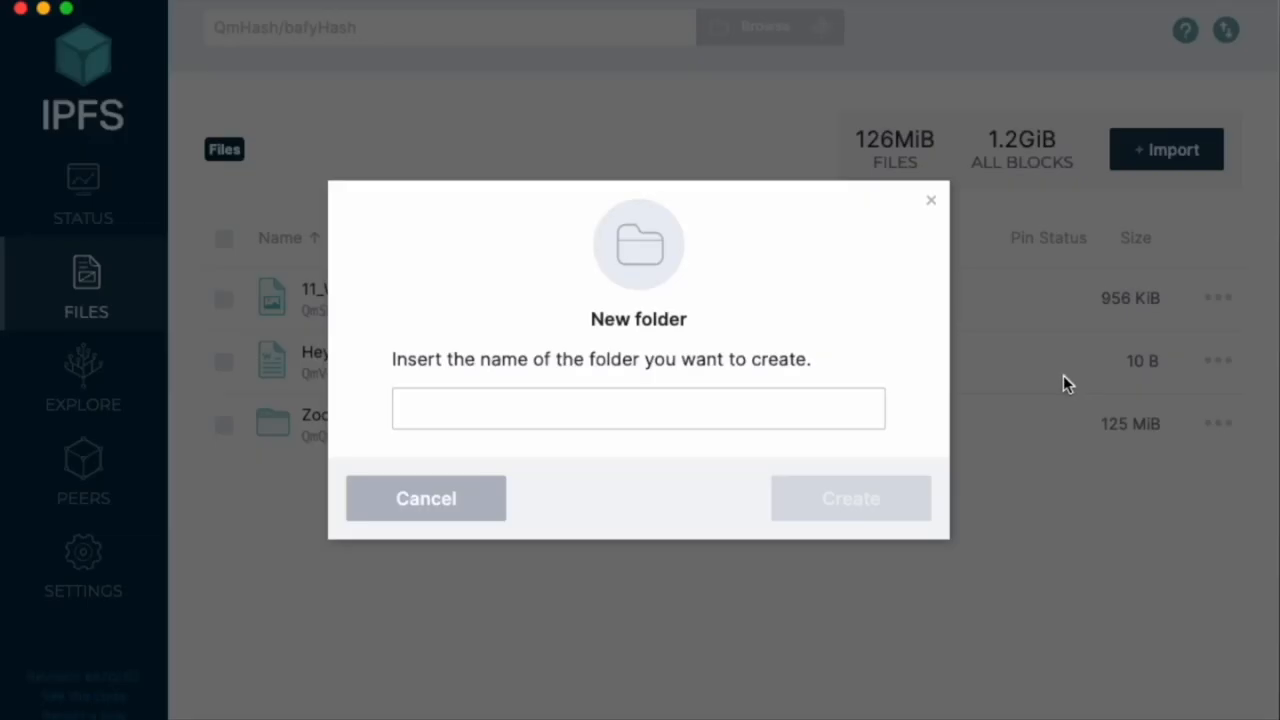
click(727, 402)
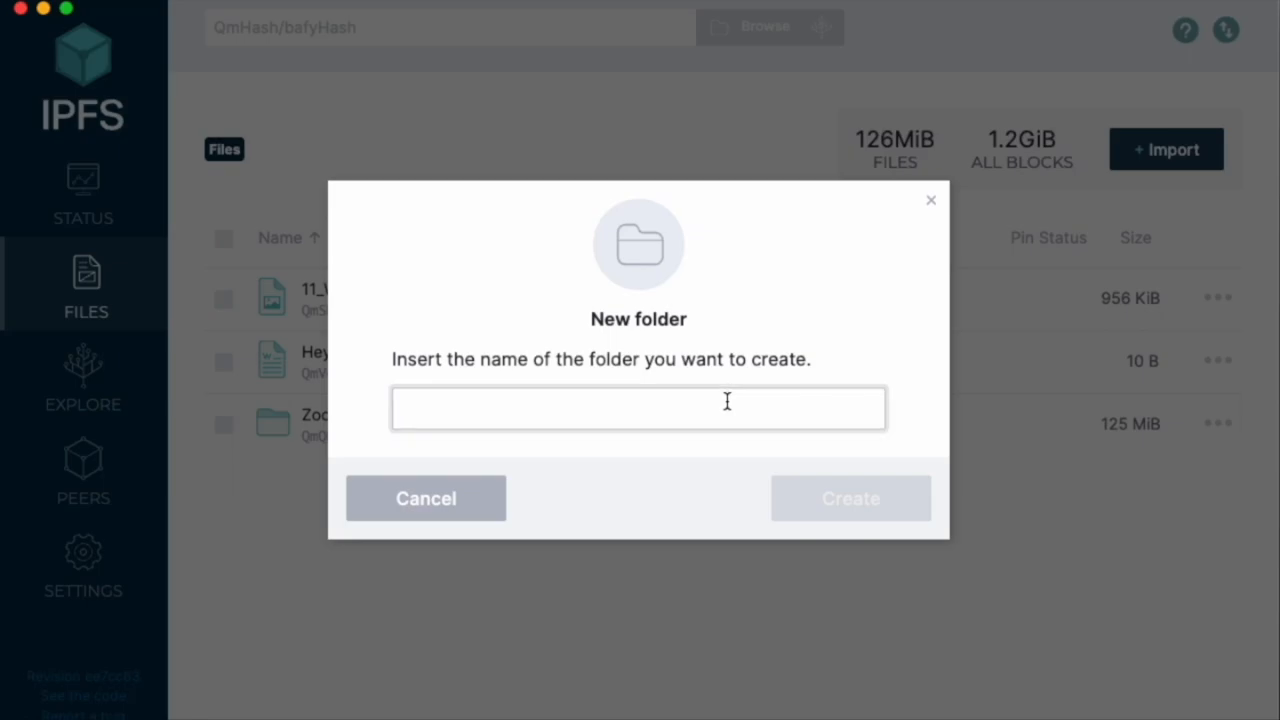
text(Tutorial)
click(850, 498)
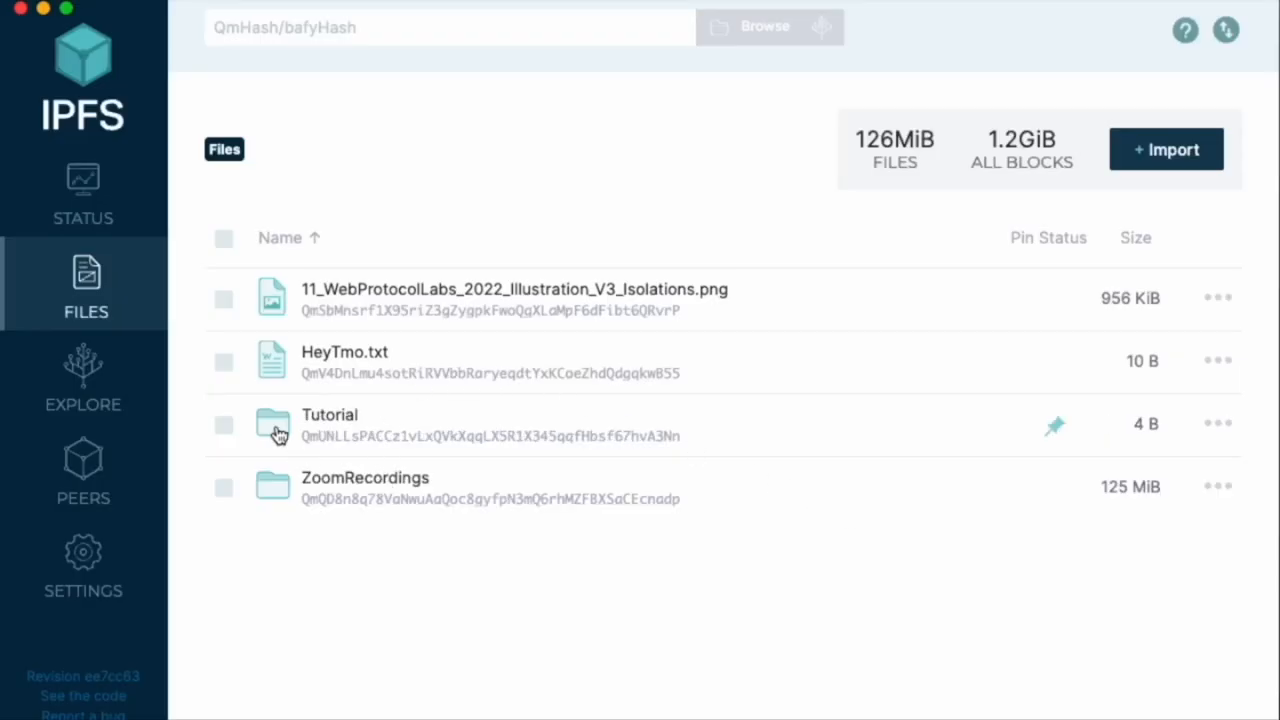
click(325, 420)
Step: Import 11.png from disk into the Tutorial folder and show its actions menu
click(1166, 149)
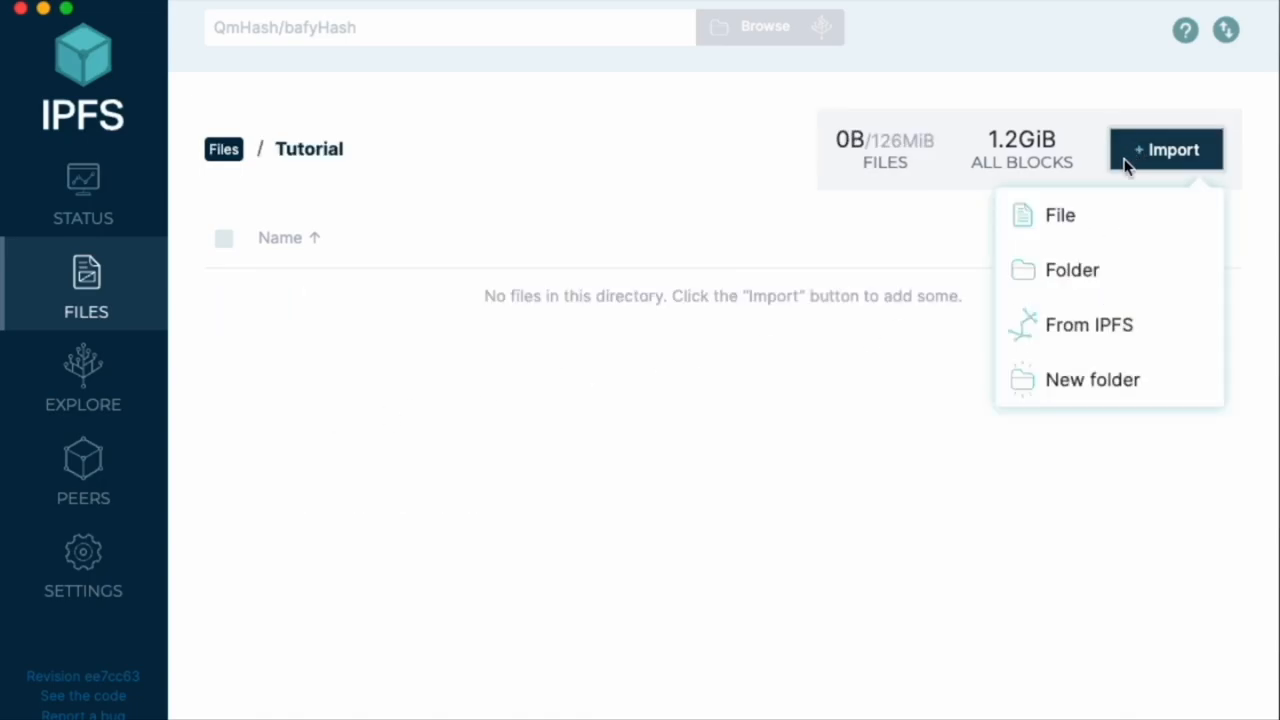
click(1093, 220)
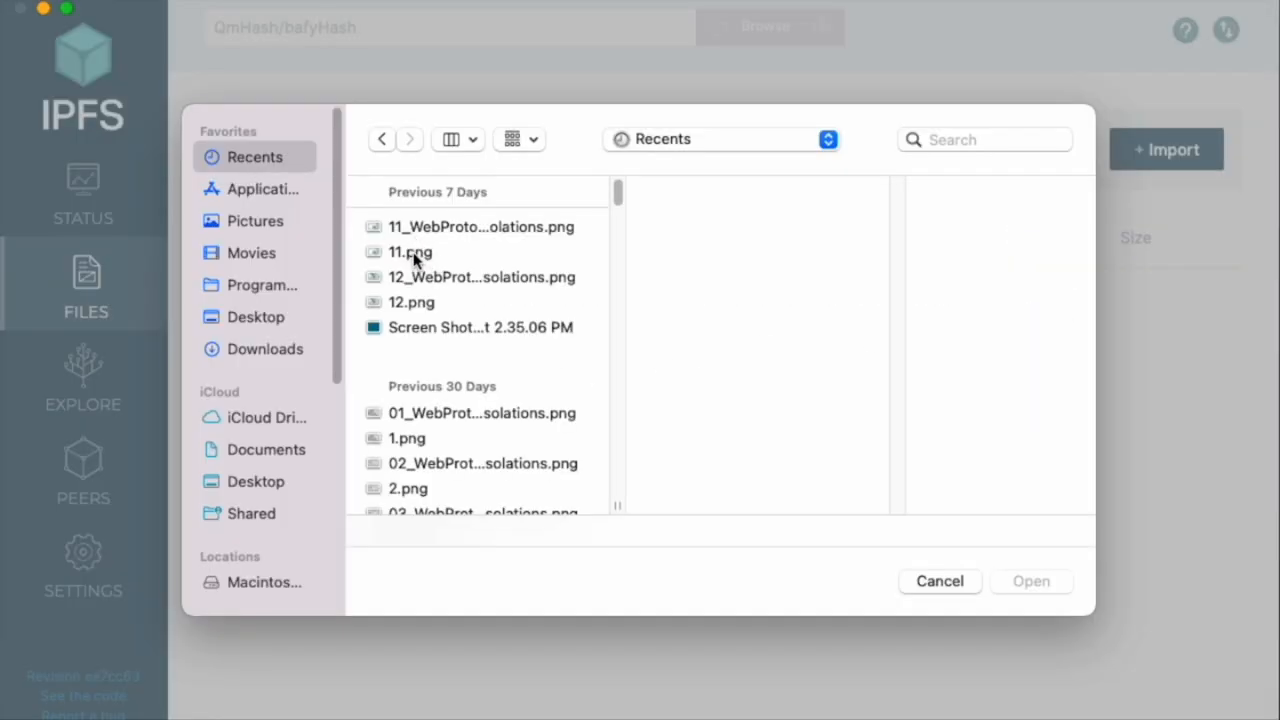
click(413, 252)
click(1031, 581)
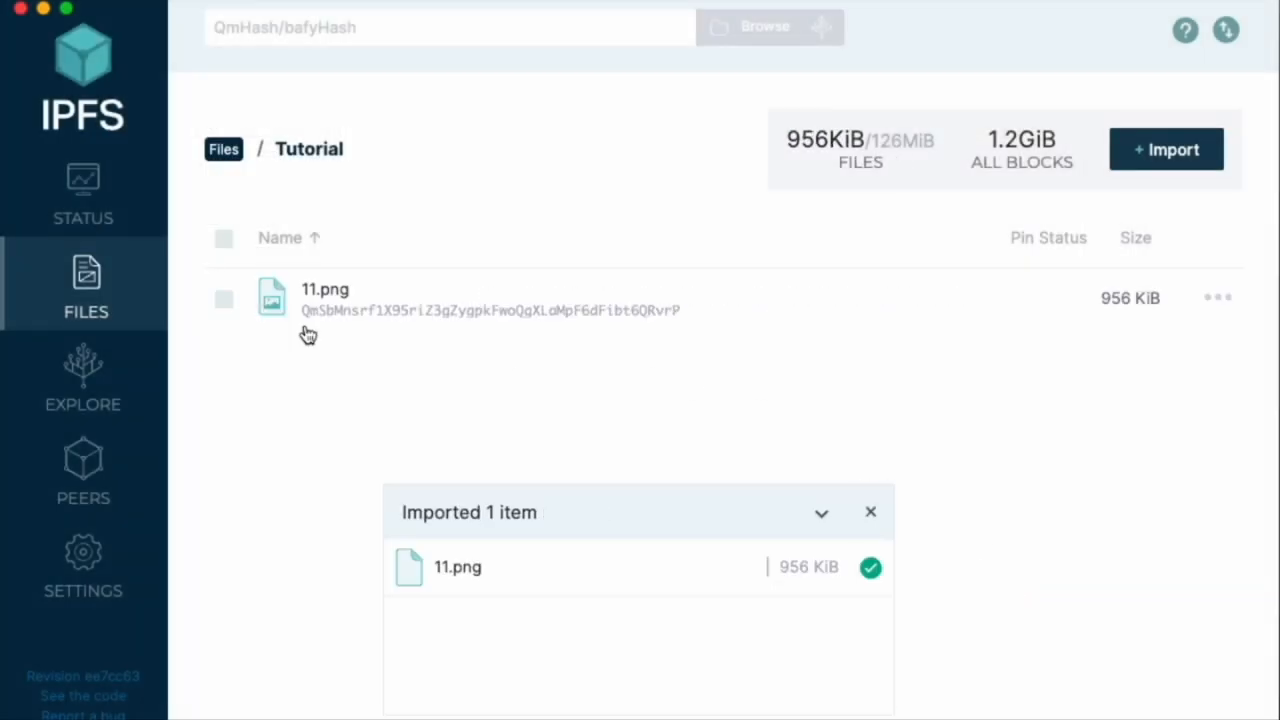
click(870, 515)
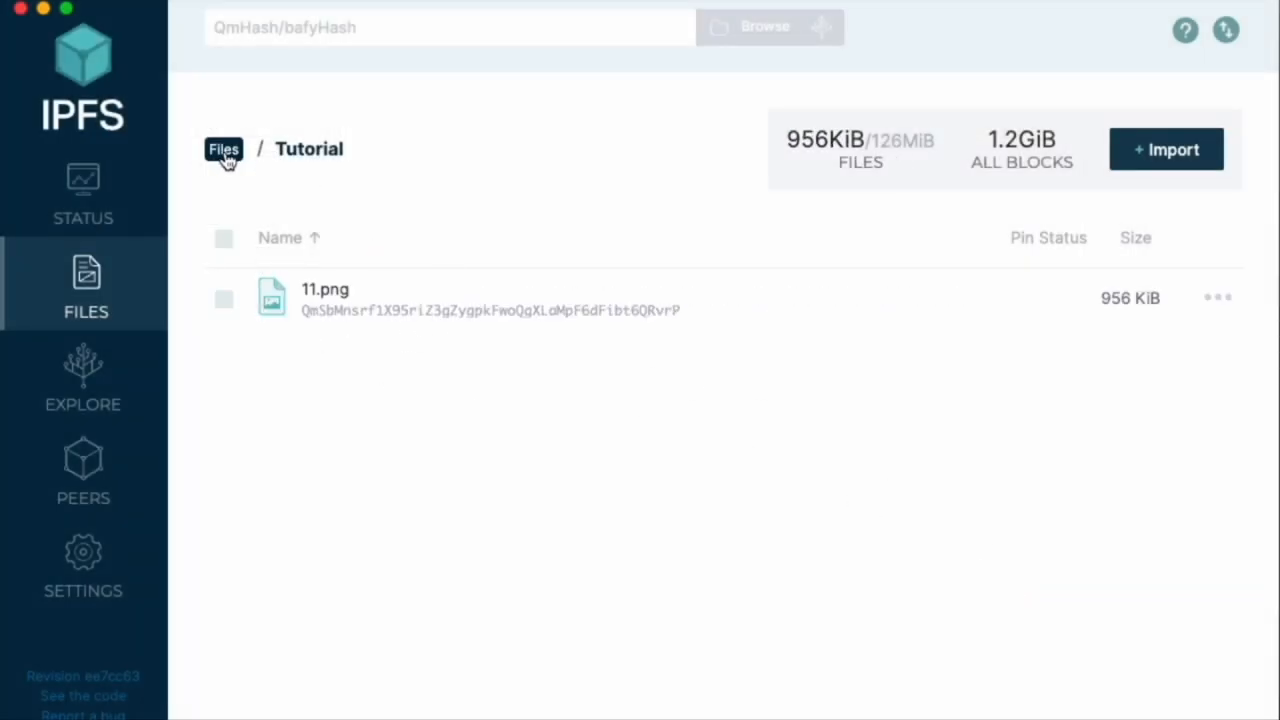
click(1210, 302)
scroll(1150, 530, down, 2)
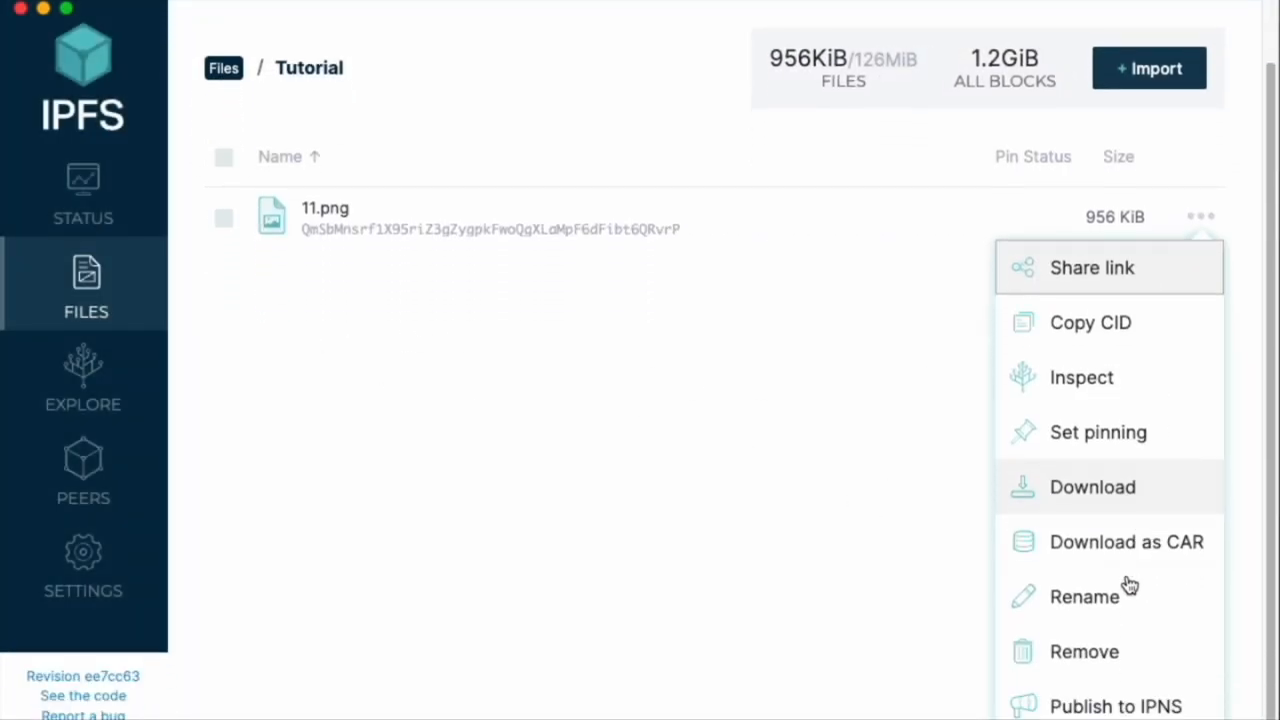
Step: Publish 11.png to IPNS under the Tutorial key and copy the resulting IPNS link
click(1108, 708)
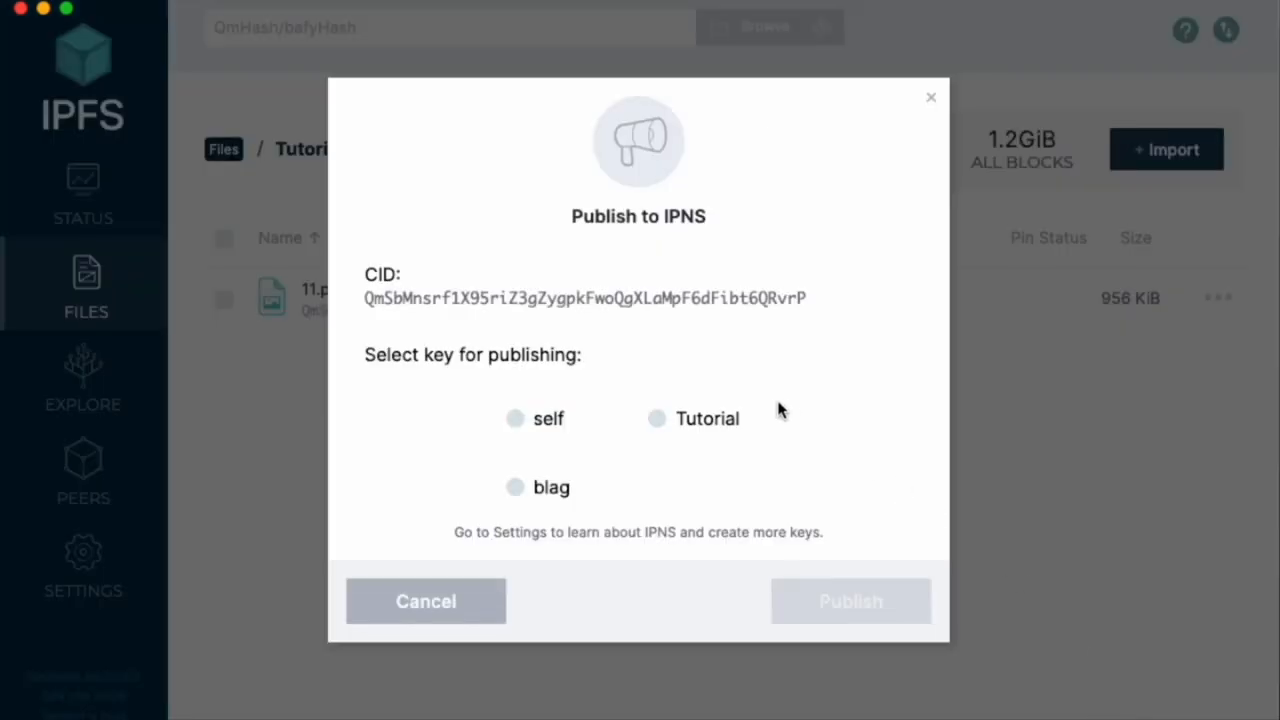
click(670, 425)
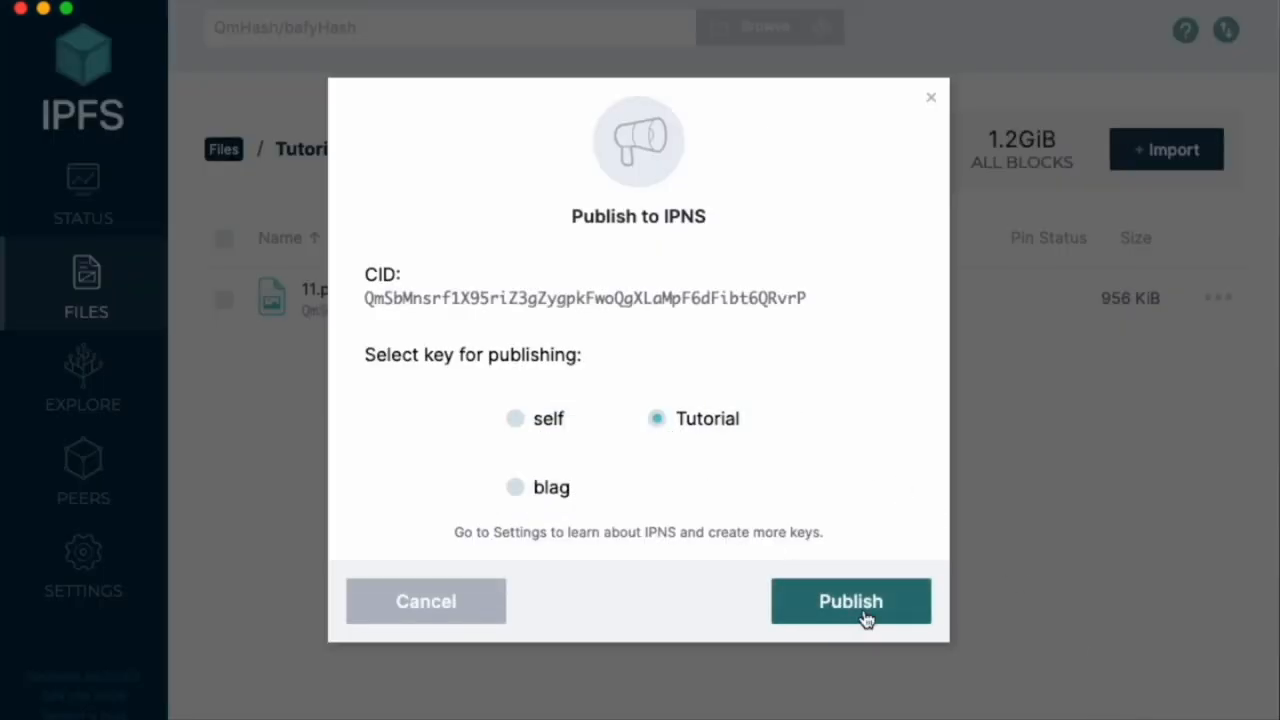
click(860, 604)
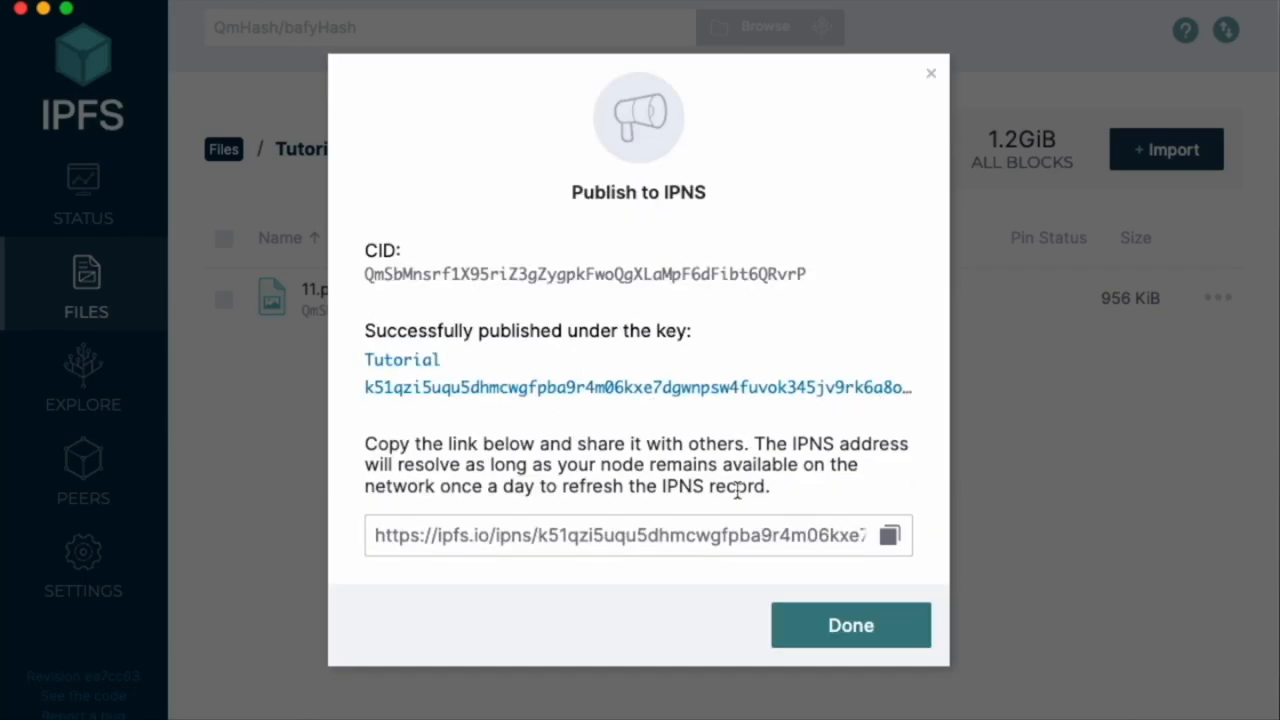
click(891, 540)
click(838, 630)
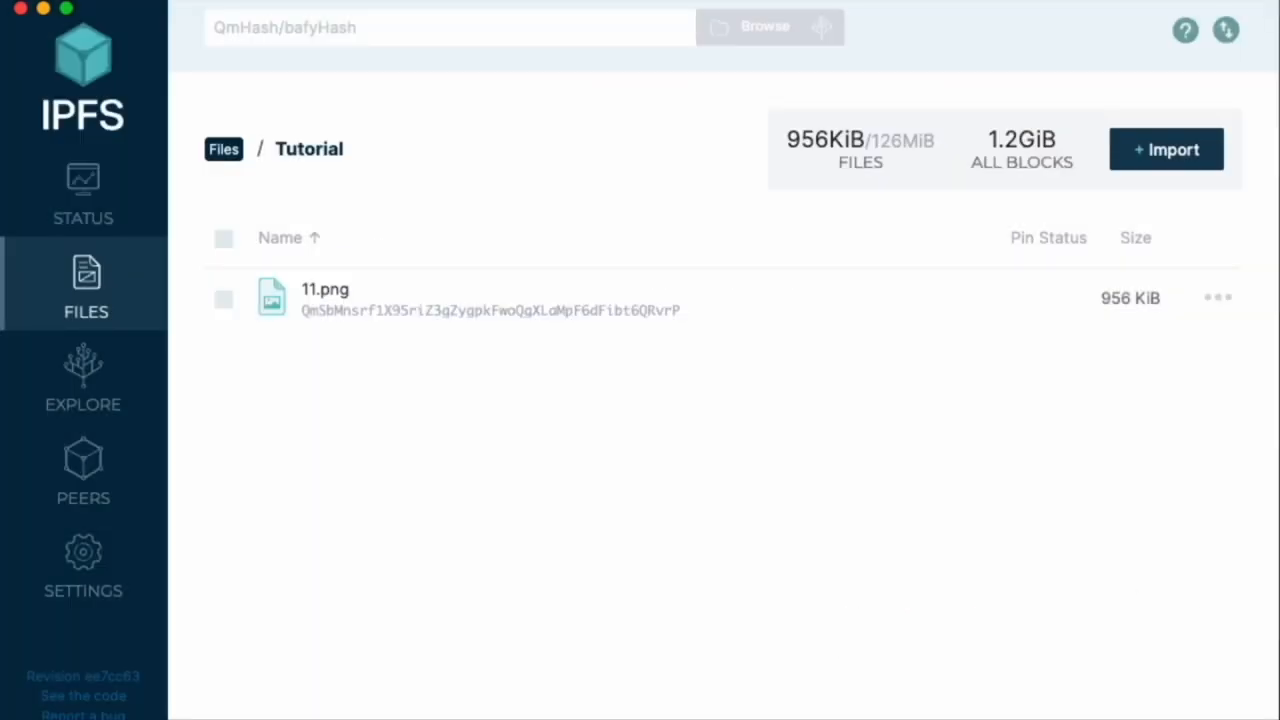
Step: Load the copied IPNS link in a new Firefox tab to view 11.png
key(super+Tab)
click(403, 11)
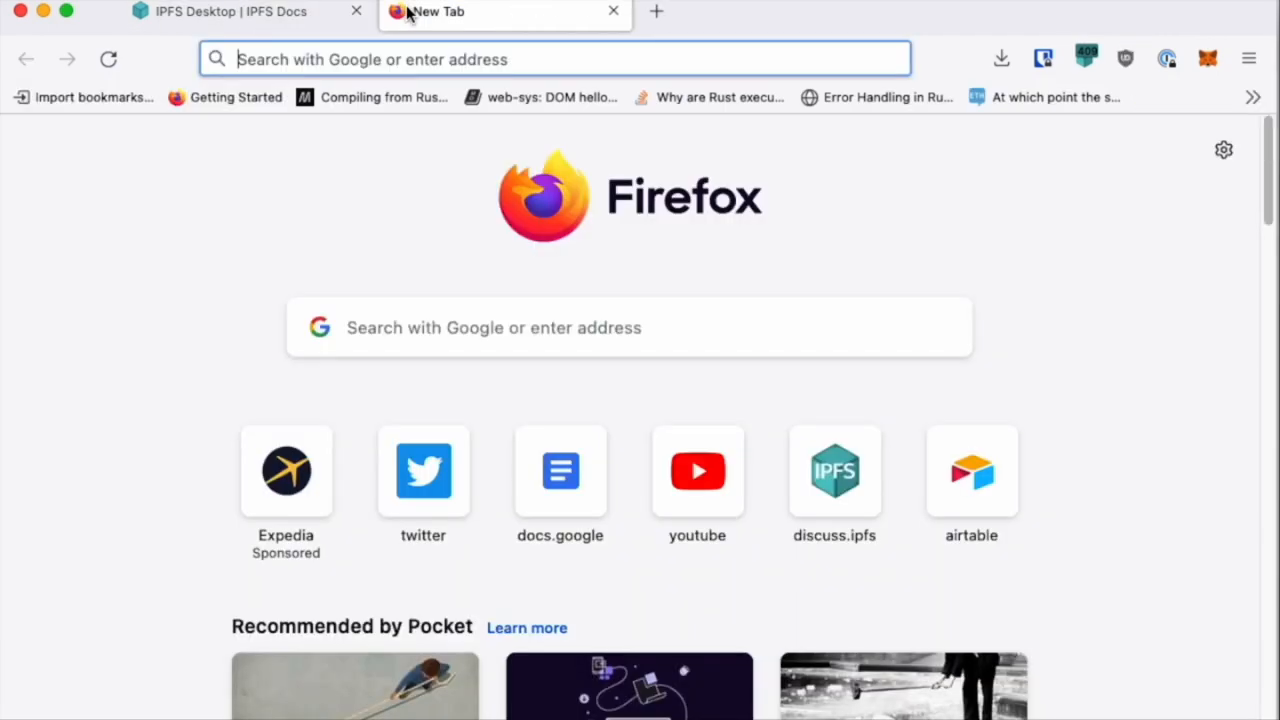
text(https://ipfs.io/ipns/k51qzi5uqu5dhmcwgfpba9r4m06kxe7dgwnpsw4fuvok345jv9rk6a8obfavqc)
key(Return)
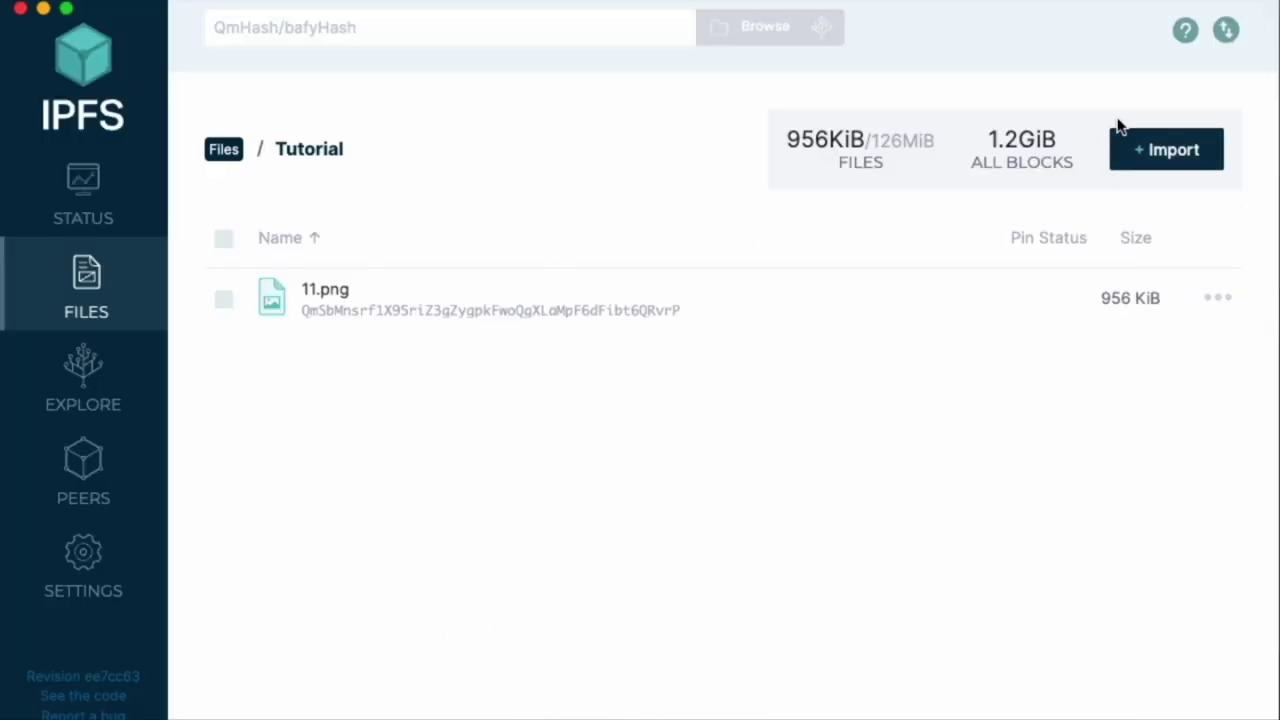
Step: Import 12.png from disk into the Tutorial folder
click(1166, 149)
click(1054, 213)
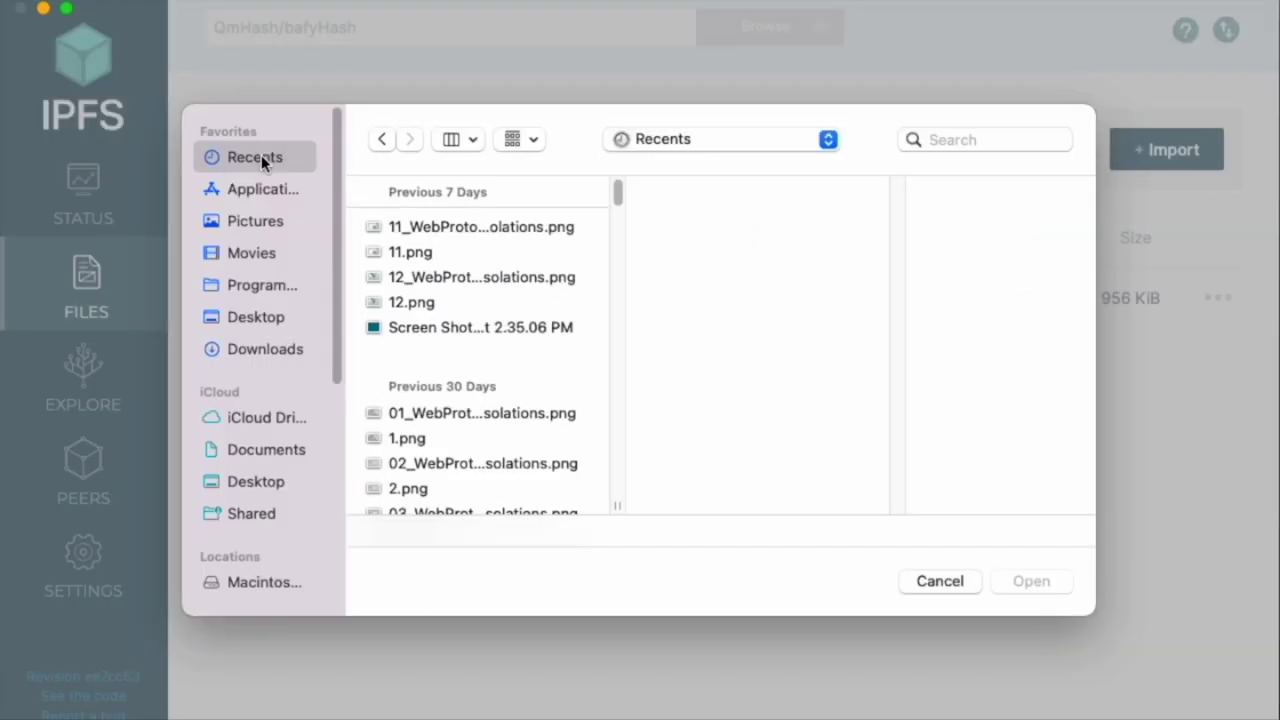
click(410, 302)
click(447, 331)
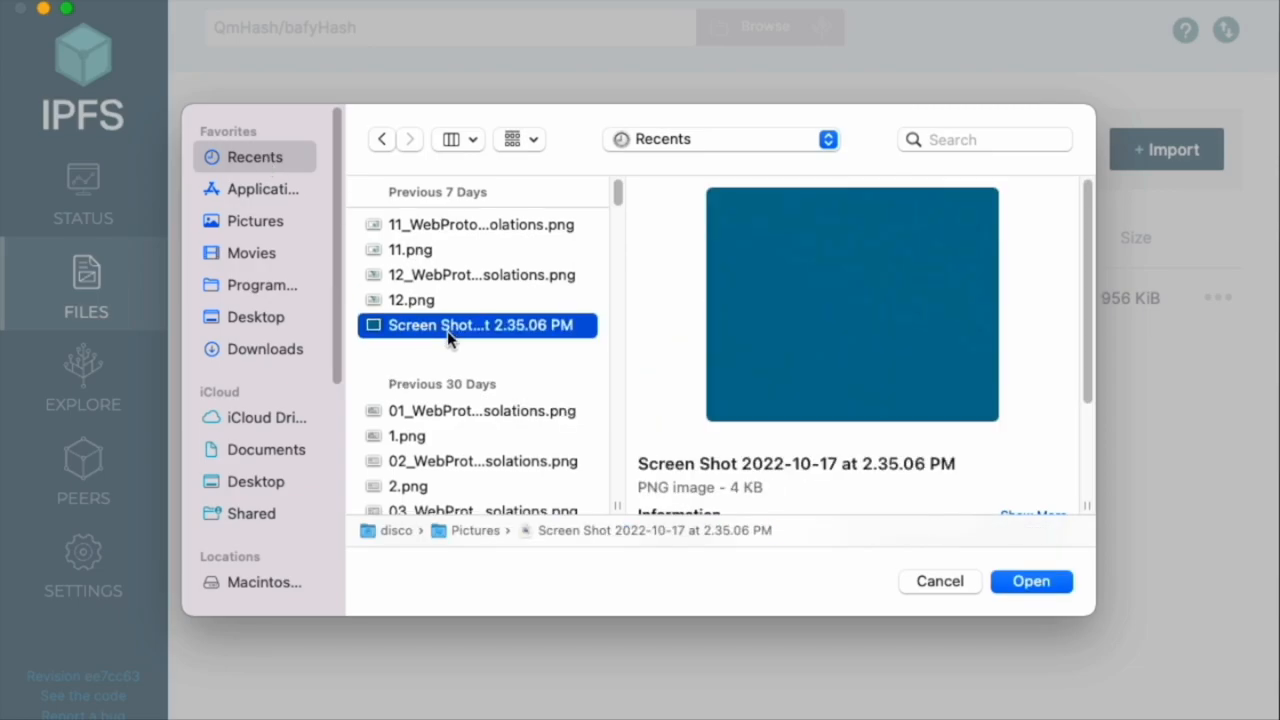
scroll(447, 331, down, 1)
click(406, 279)
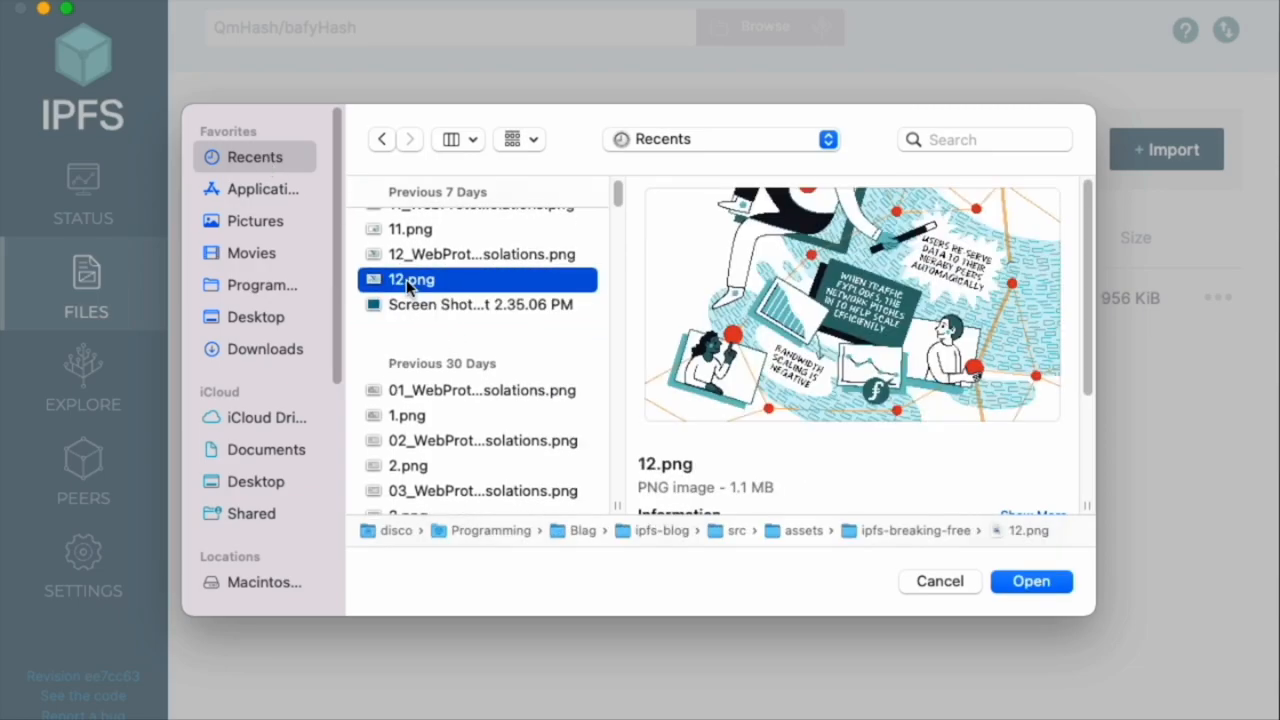
scroll(406, 279, up, 1)
double_click(411, 296)
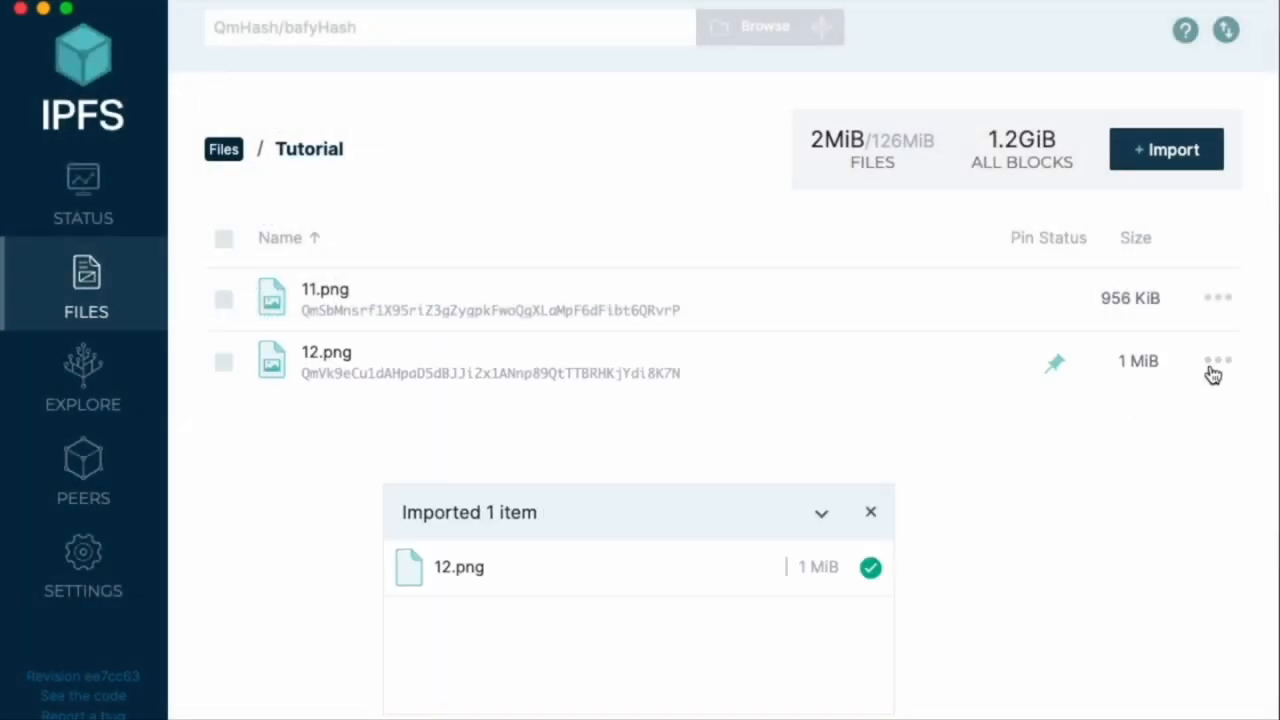
Step: Publish 12.png to IPNS under the Tutorial key, replacing the previous CID
click(1217, 361)
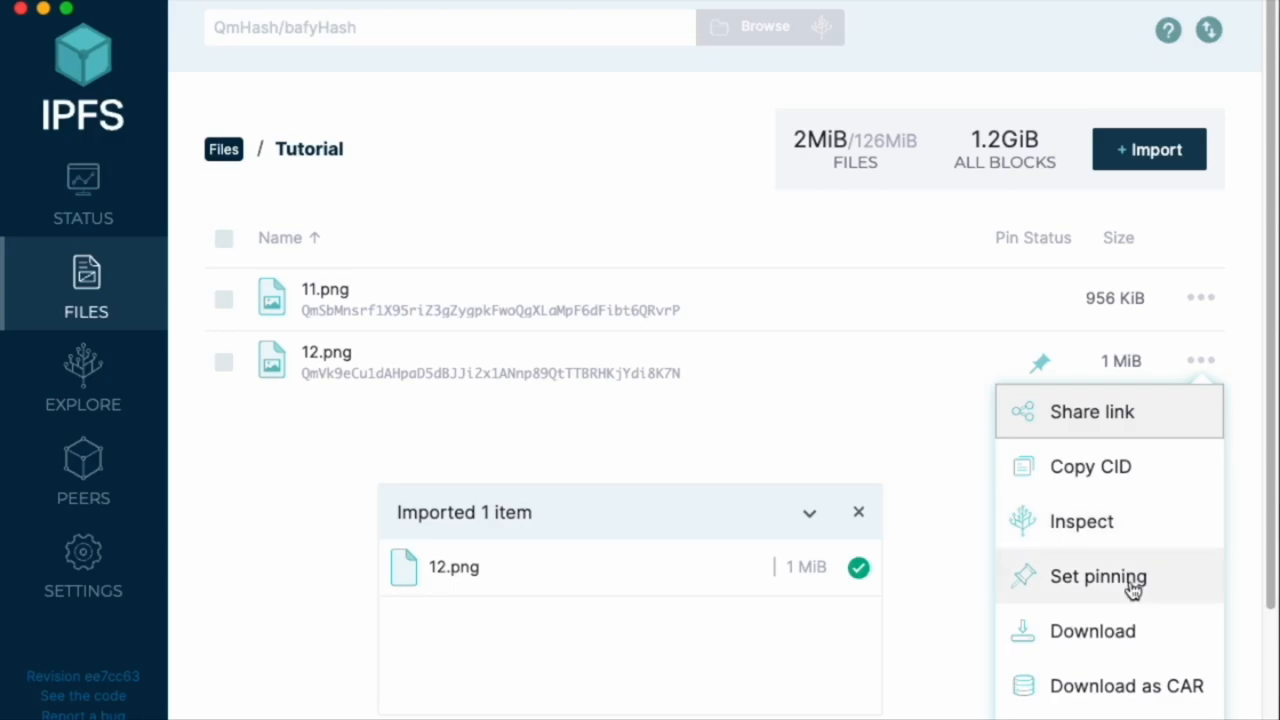
scroll(1120, 600, down, 2)
click(1113, 706)
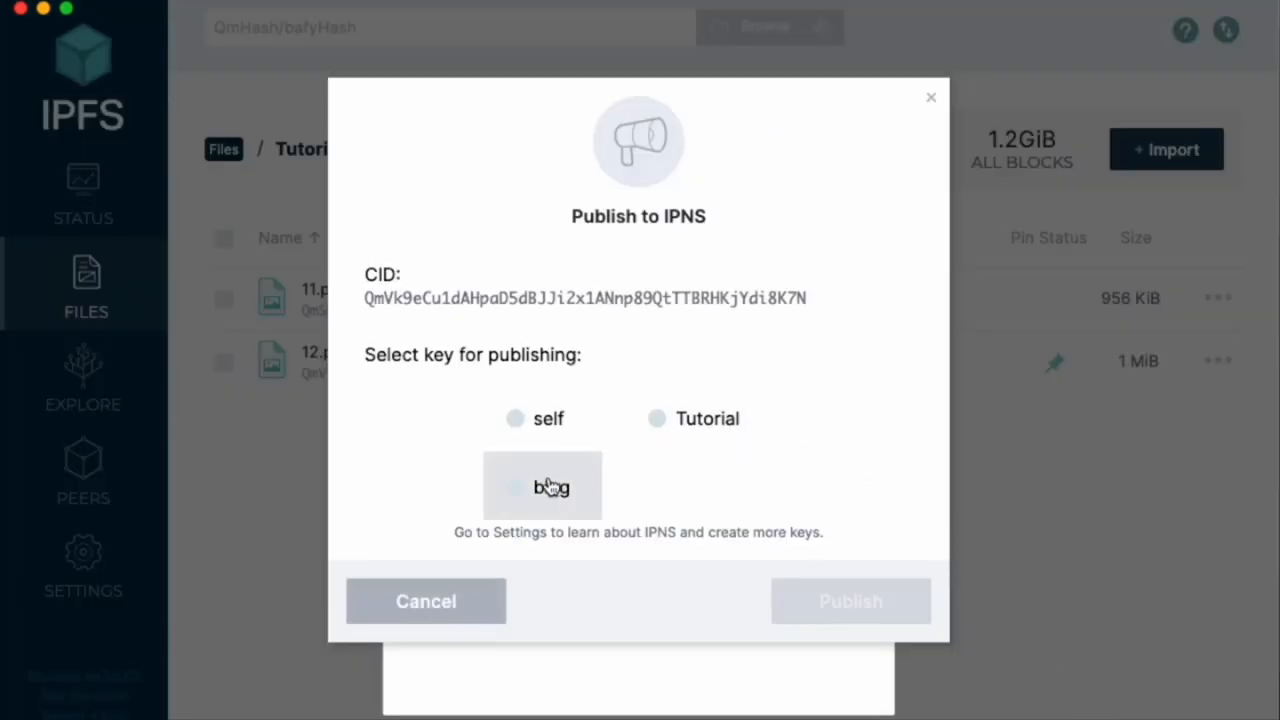
click(657, 418)
click(851, 601)
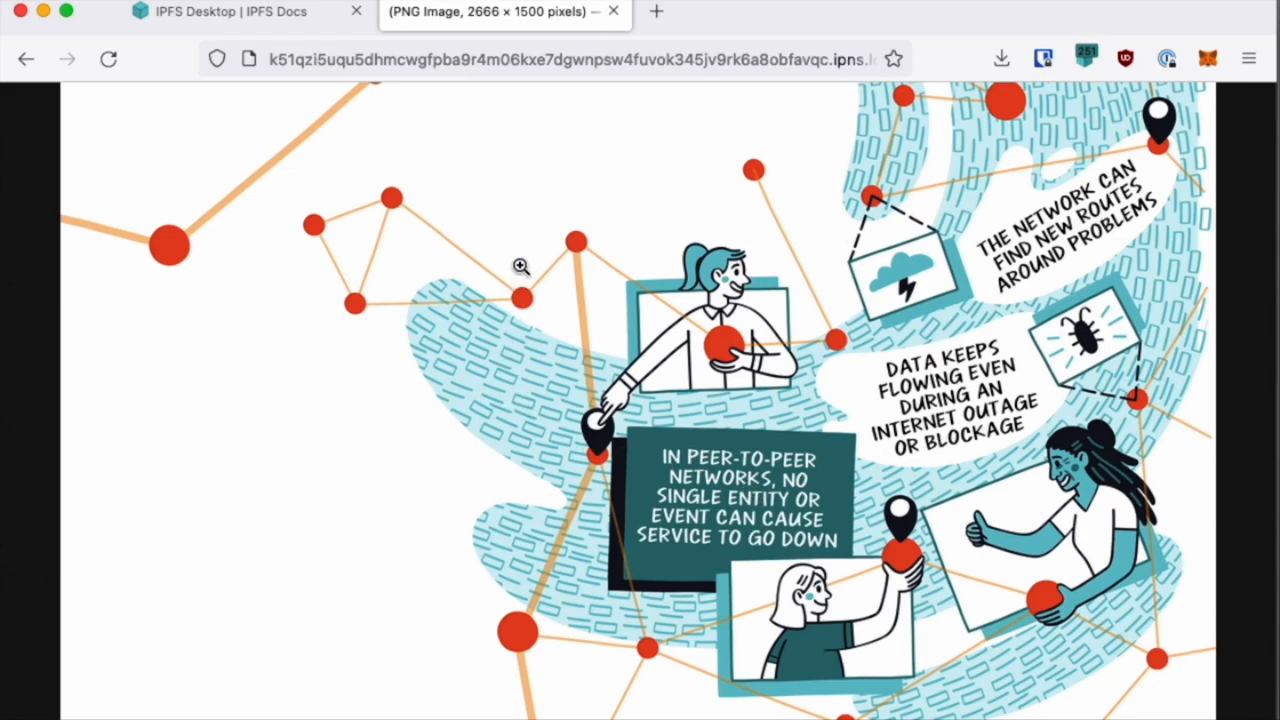
scroll(520, 267, down, 10)
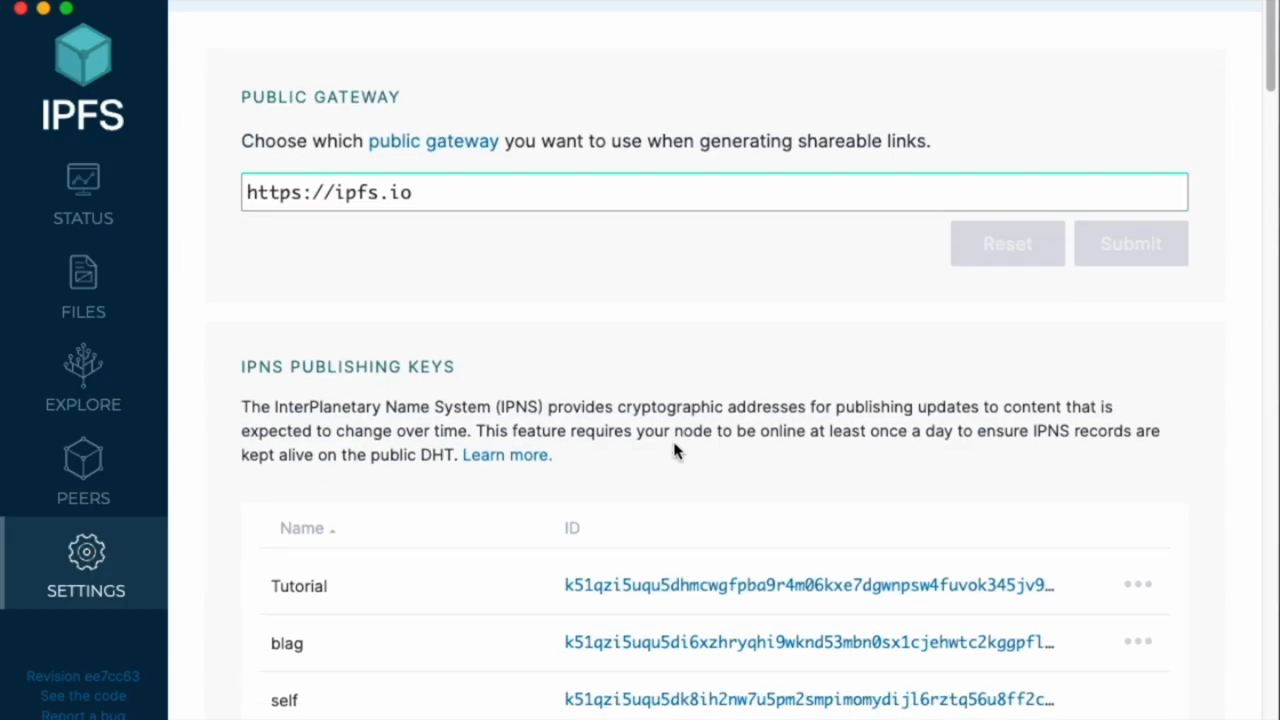
scroll(674, 451, down, 6)
scroll(674, 451, down, 5)
scroll(676, 440, down, 2)
scroll(678, 435, up, 1)
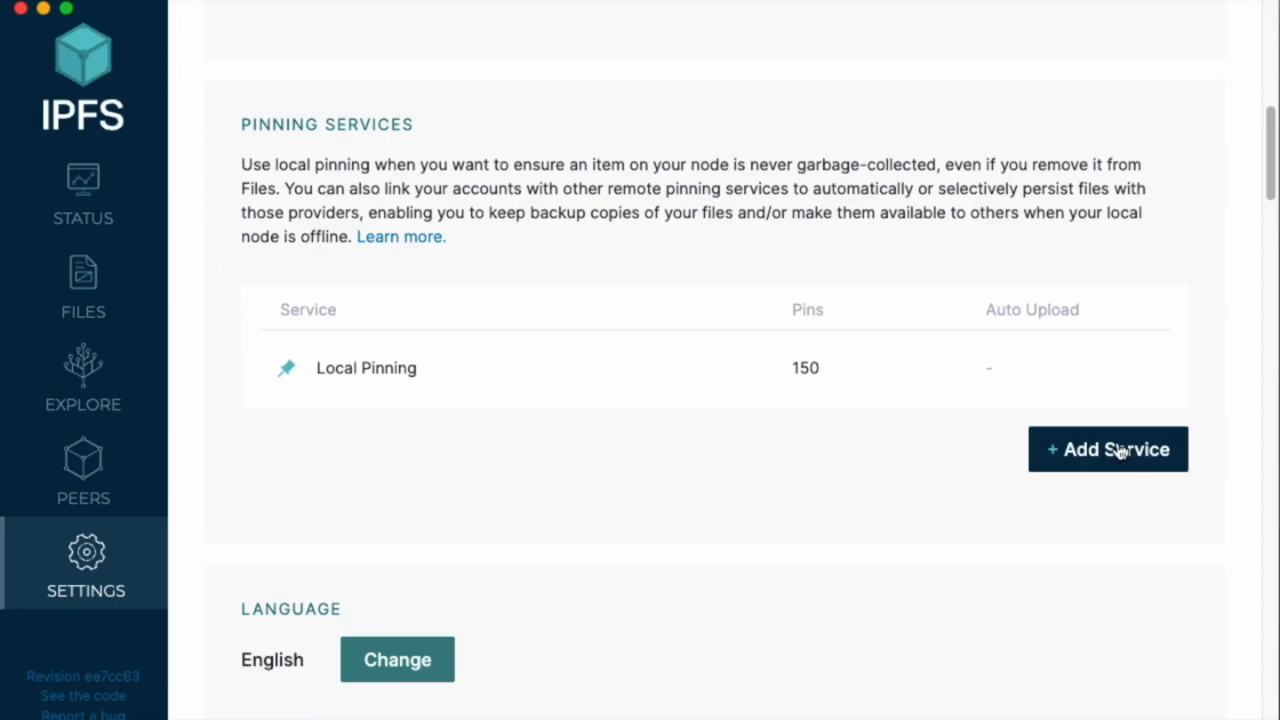
Step: Start adding a custom pinning service in Settings, inspect its nickname and API endpoint fields, then cancel
click(1120, 451)
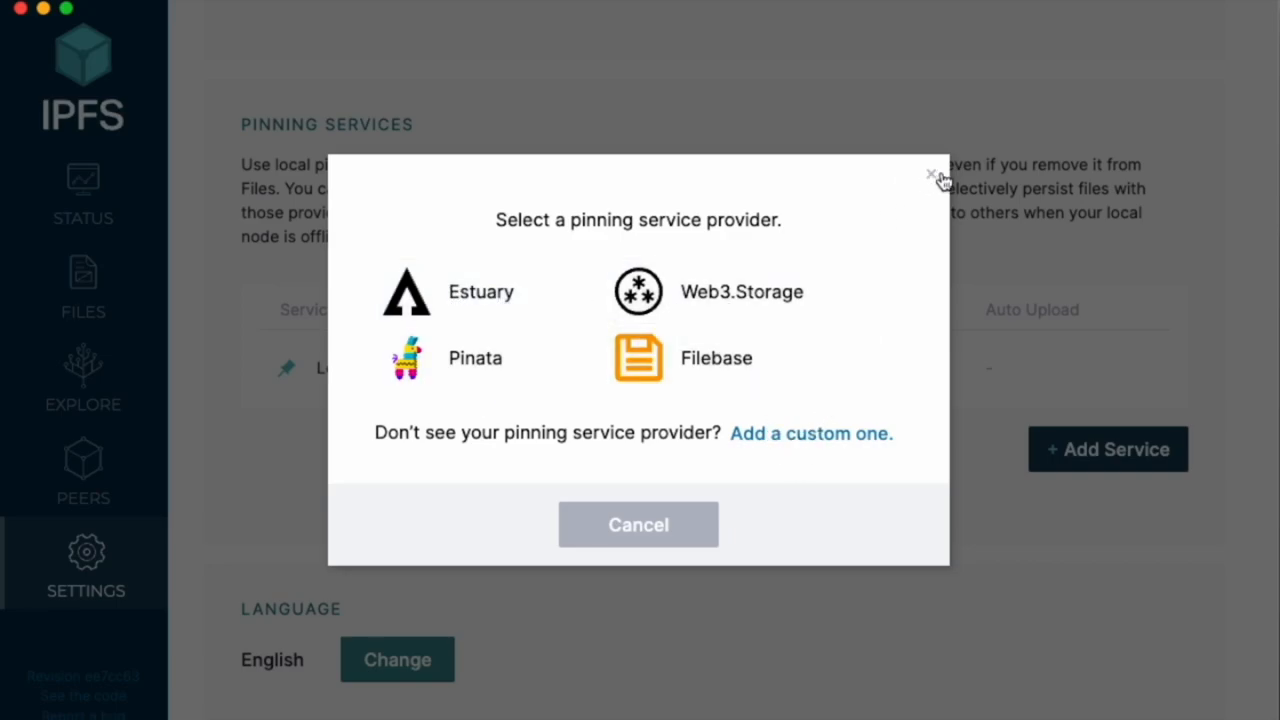
click(830, 438)
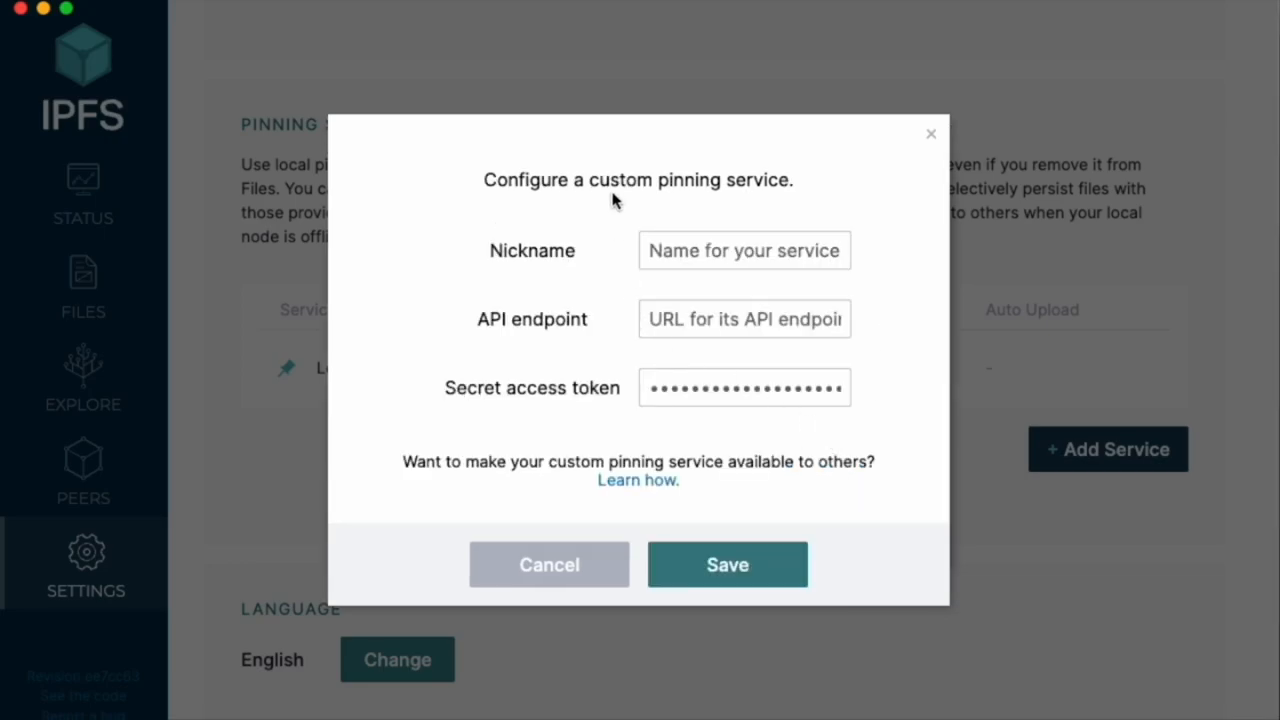
click(667, 246)
click(718, 314)
drag(477, 320, 605, 322)
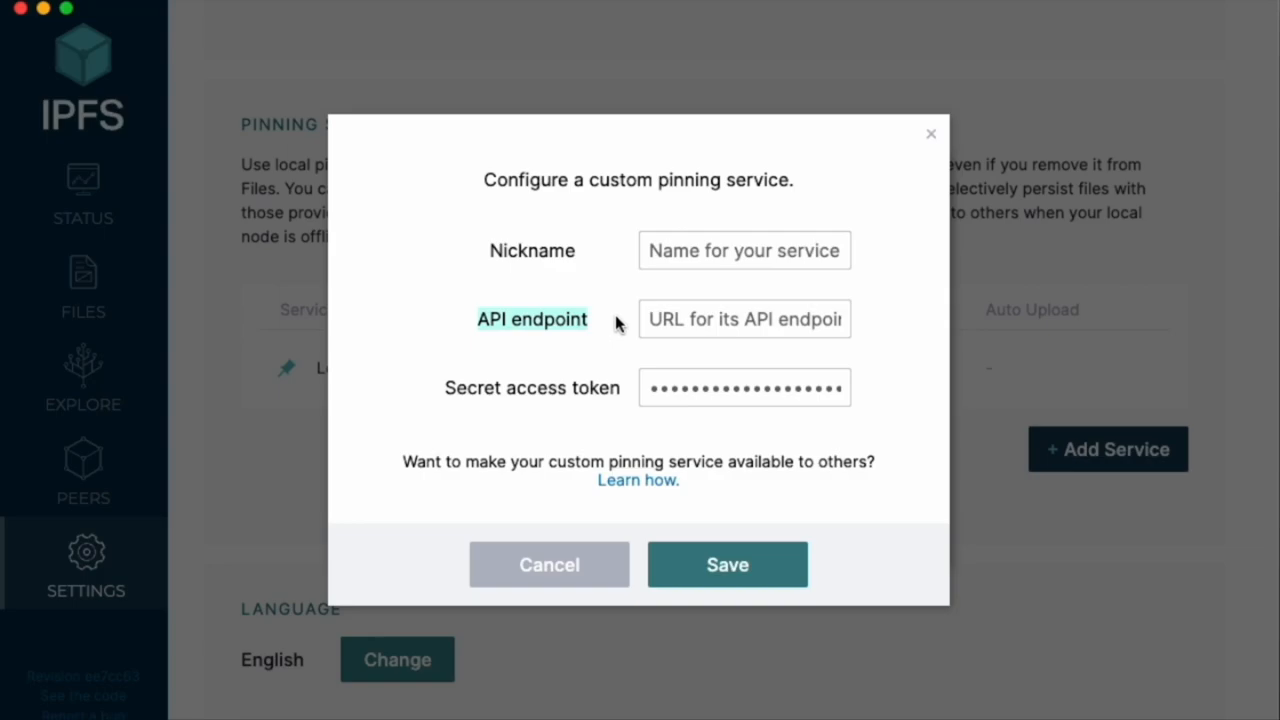
click(614, 325)
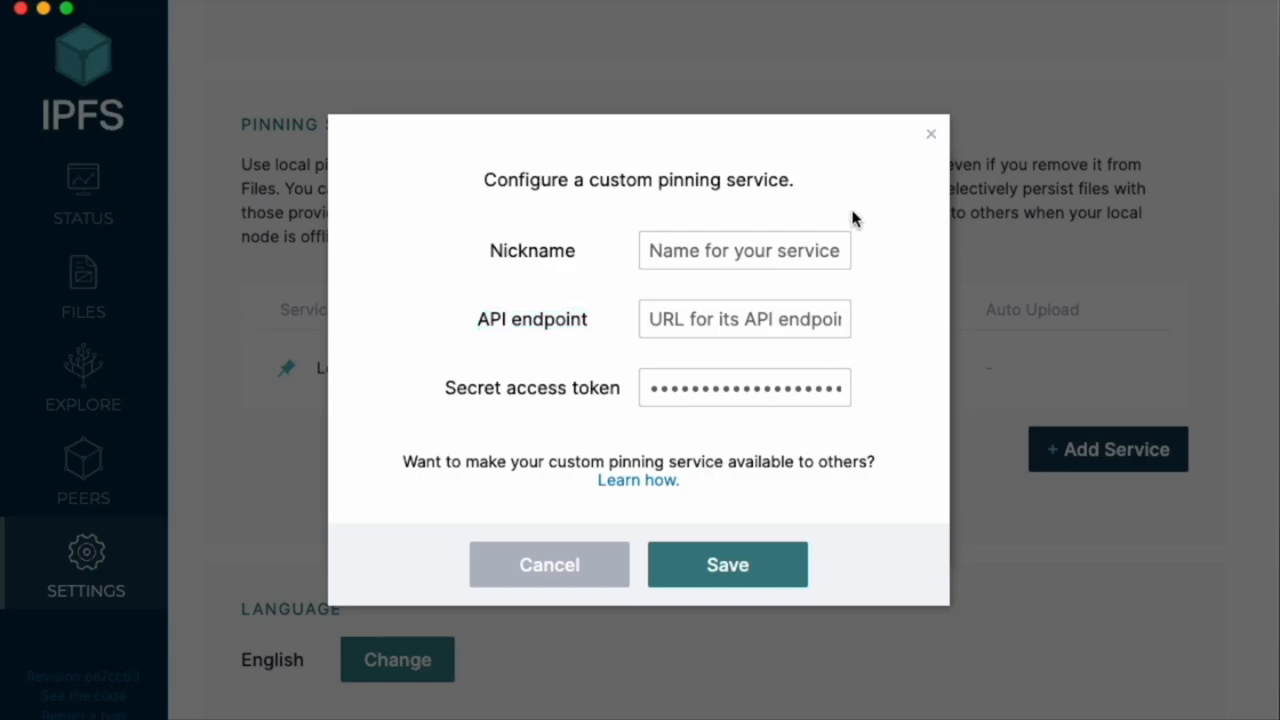
click(931, 134)
click(930, 174)
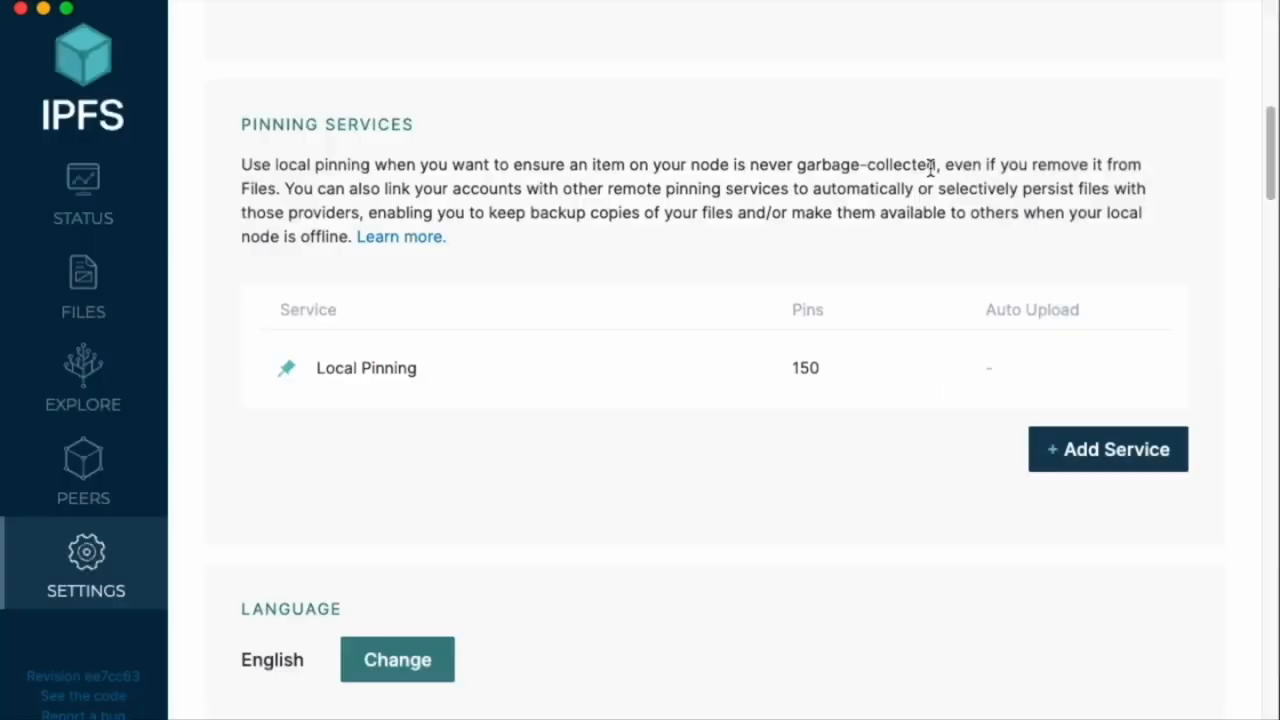
scroll(837, 533, down, 5)
scroll(837, 533, down, 3)
scroll(521, 291, up, 5)
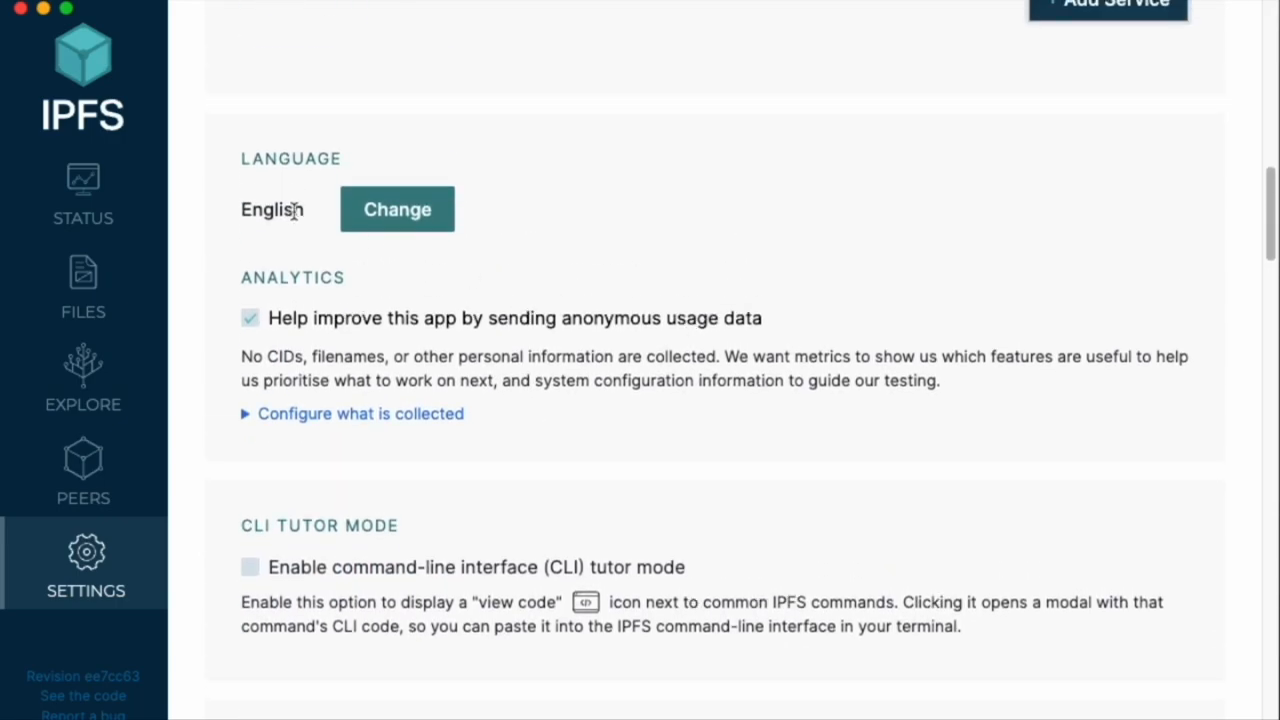
scroll(537, 272, down, 1)
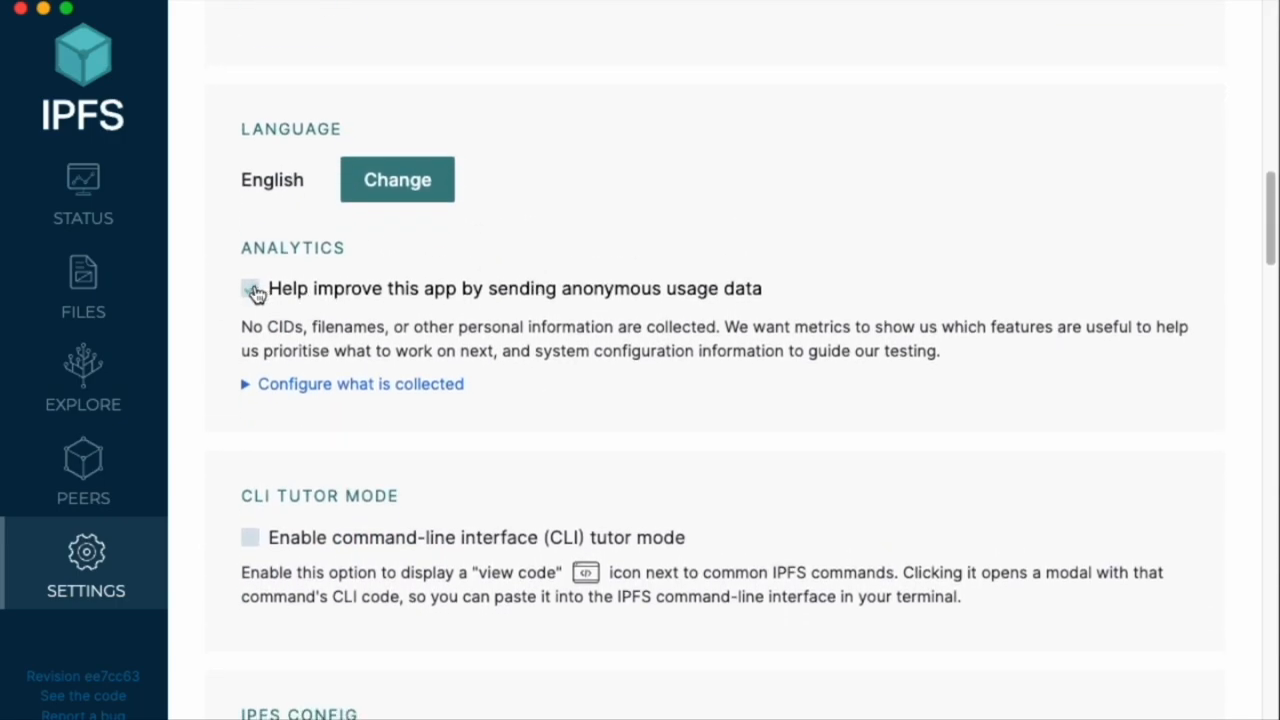
scroll(645, 368, down, 3)
scroll(645, 368, down, 5)
scroll(496, 281, up, 5)
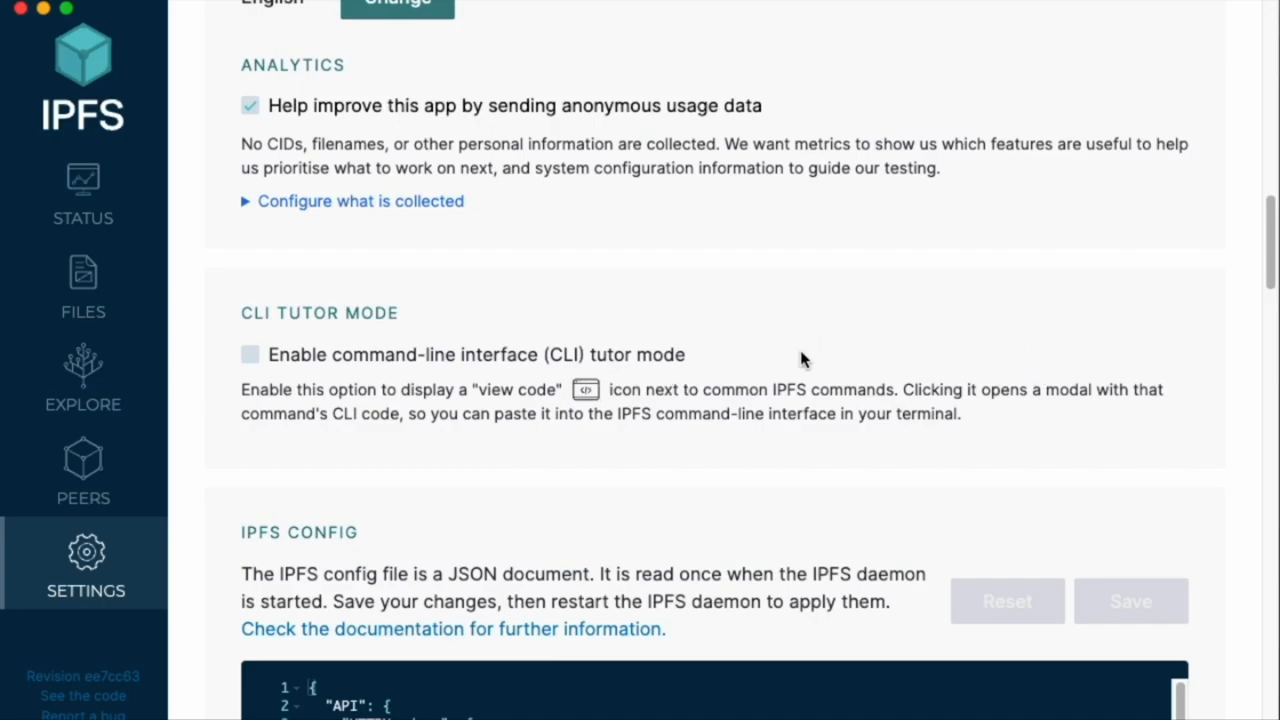
scroll(799, 346, down, 4)
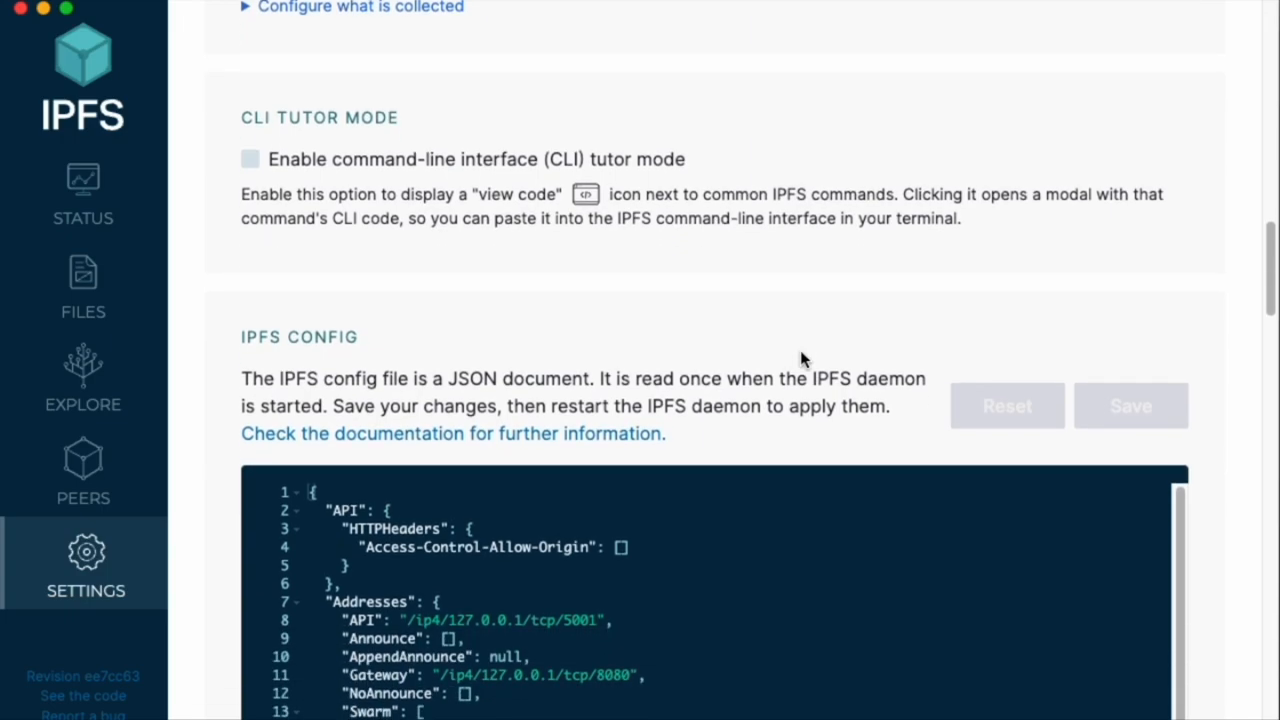
scroll(800, 350, down, 1)
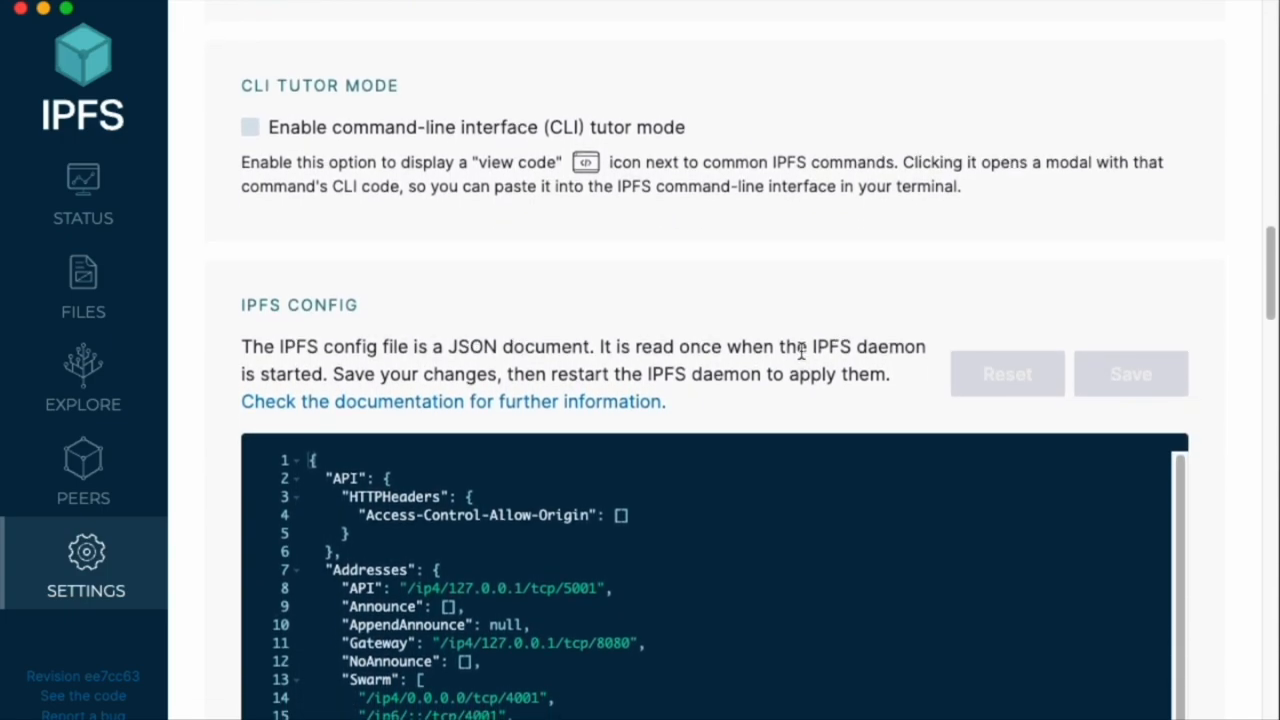
scroll(800, 350, down, 1)
click(400, 445)
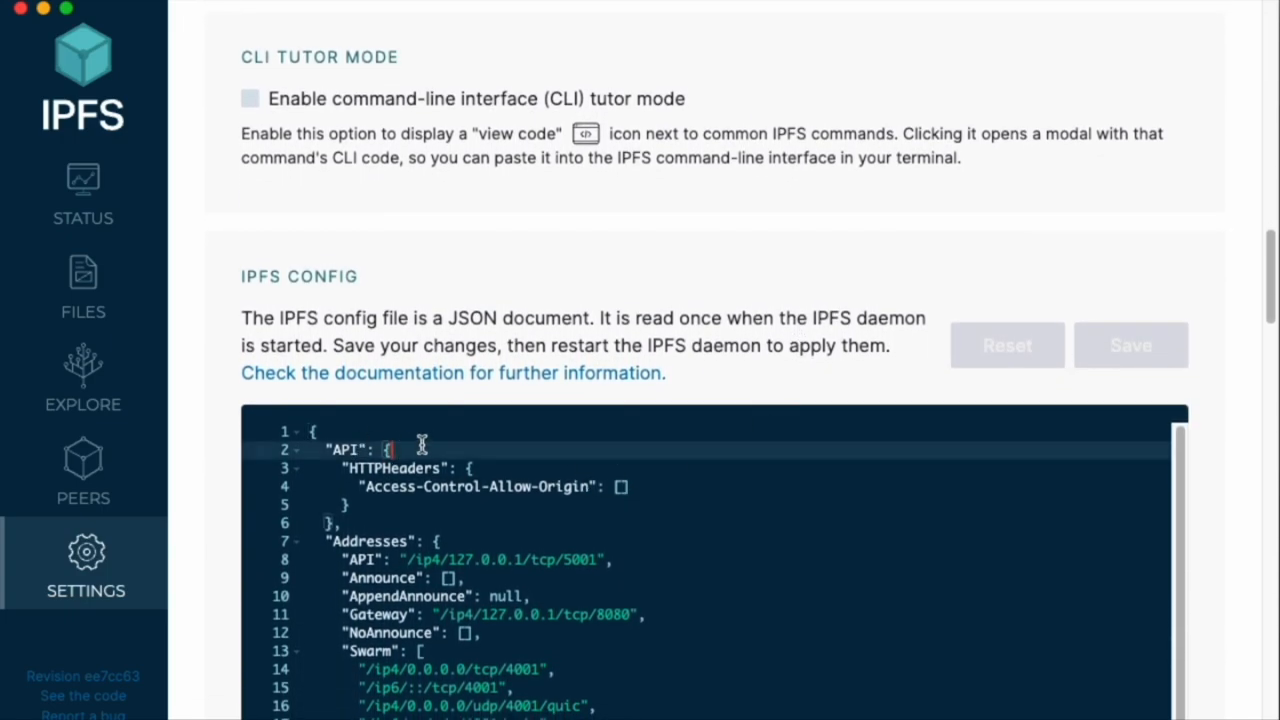